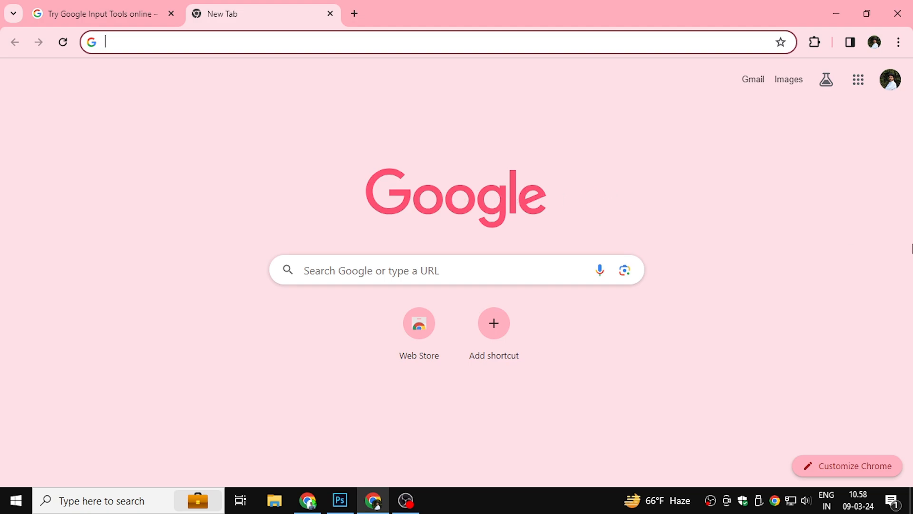
Search Google for "adobe firefly" and open Adobe's Firefly product page from the results.
left_click(418, 270)
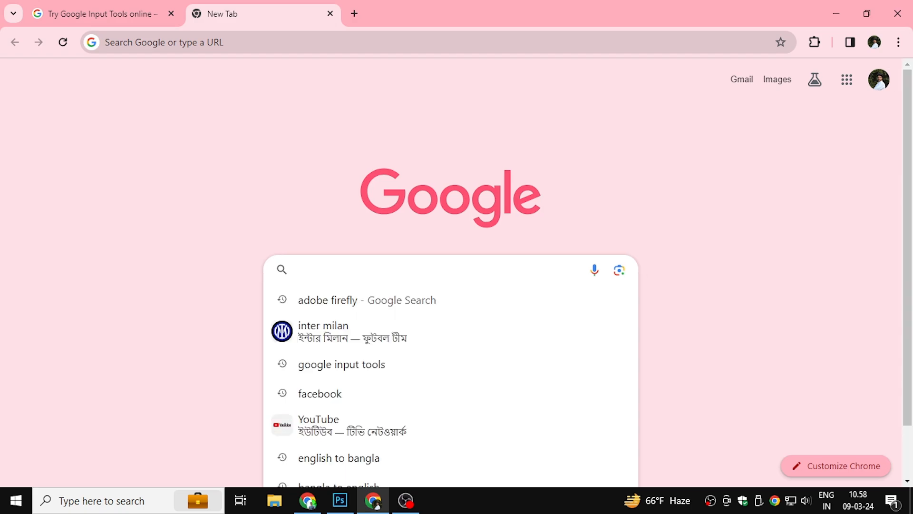
left_click(393, 305)
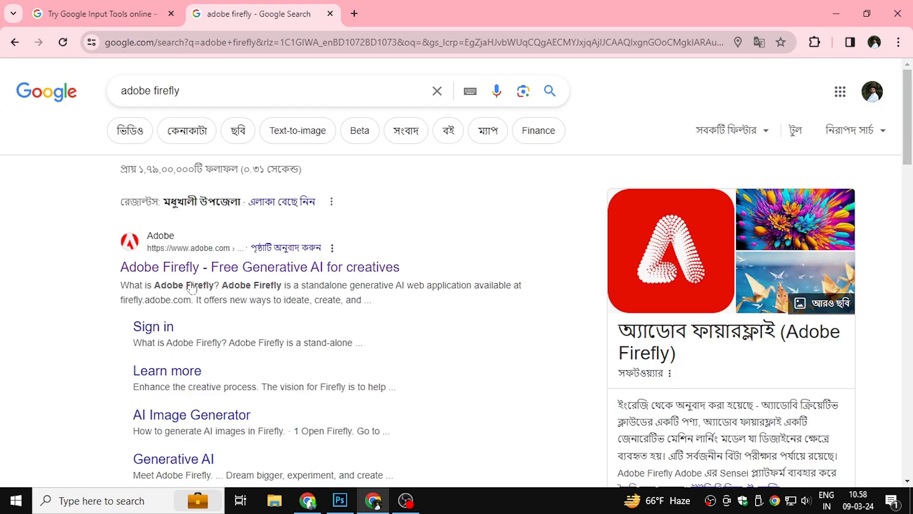
scroll(340, 273, "down", 15)
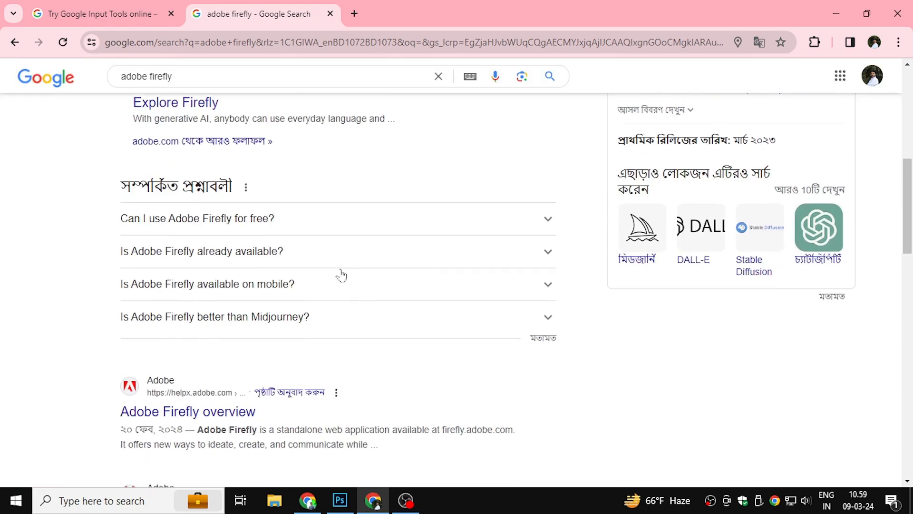
scroll(386, 284, "down", 15)
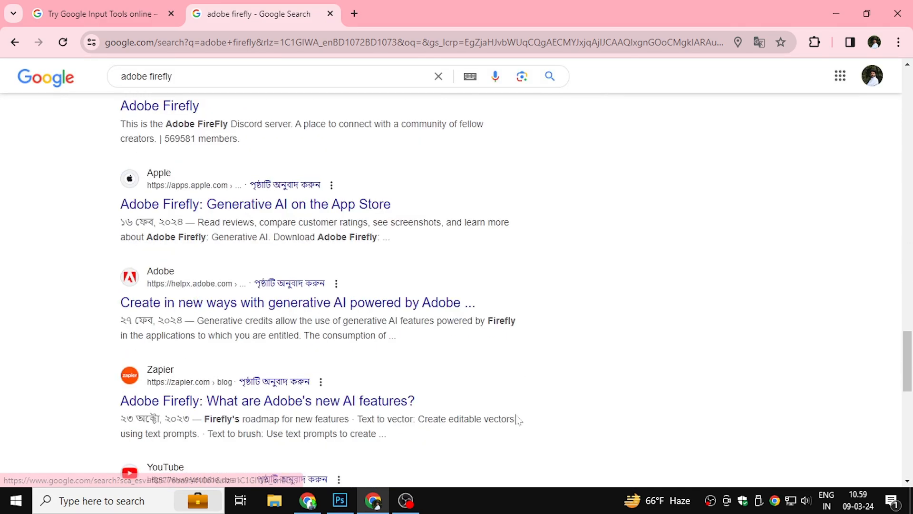
scroll(475, 409, "up", 15)
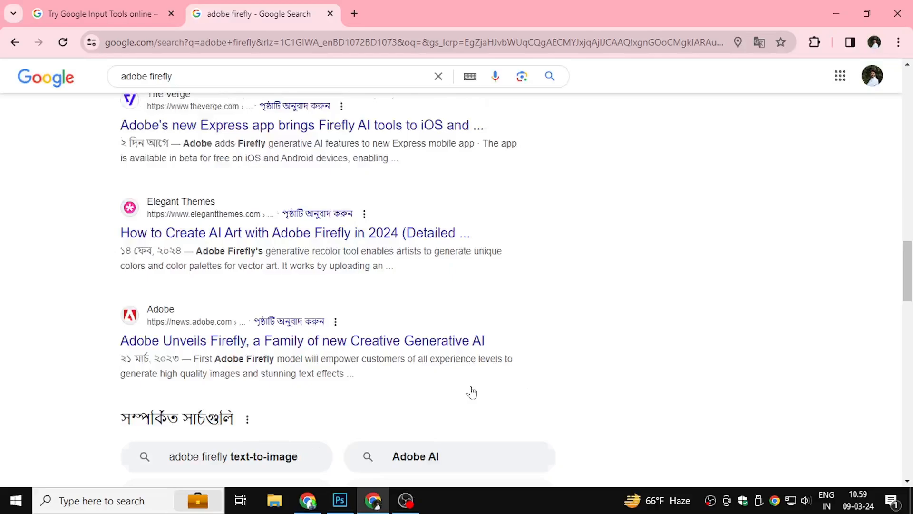
scroll(476, 385, "up", 5)
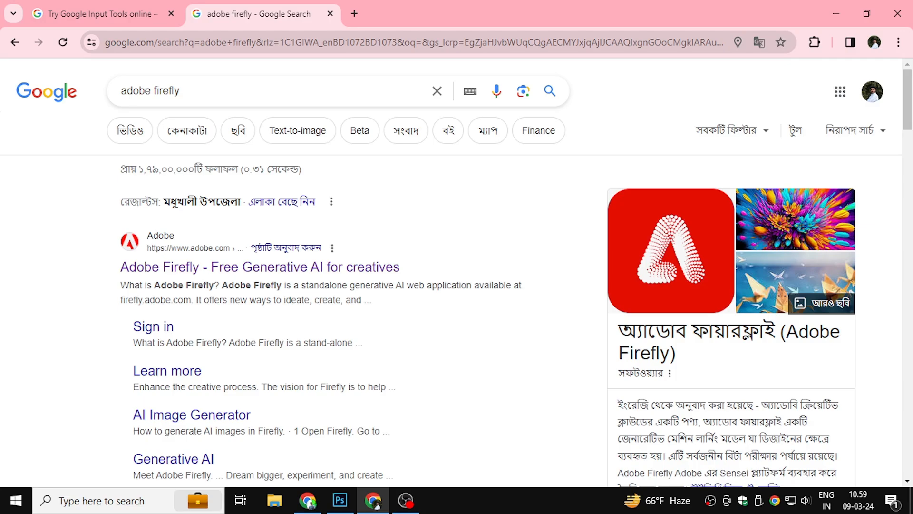
left_click(365, 268)
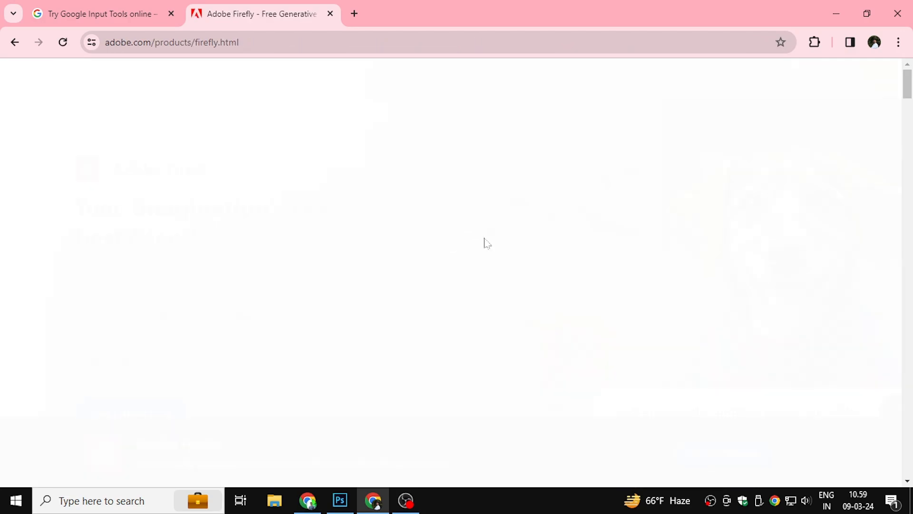
Look through the generative features presented on the Adobe Firefly product page.
scroll(465, 249, "down", 8)
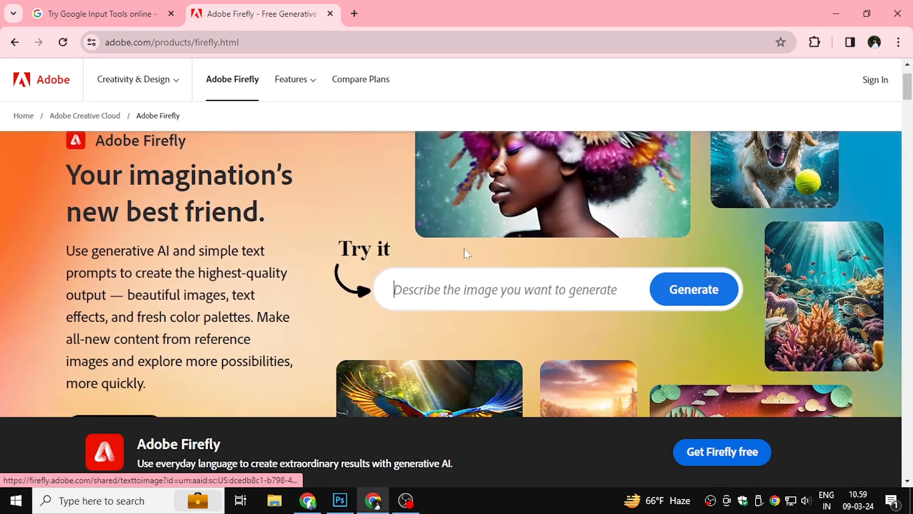
scroll(561, 308, "down", 15)
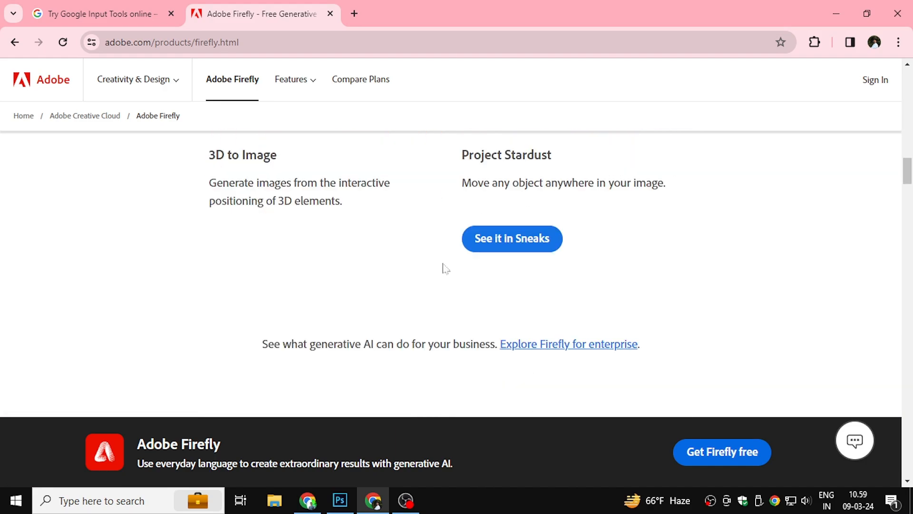
scroll(508, 421, "up", 1)
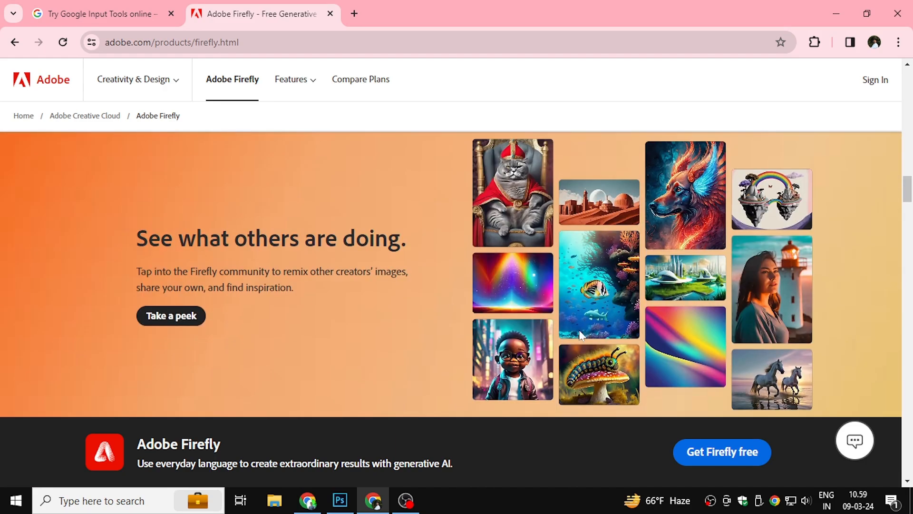
scroll(579, 333, "up", 10)
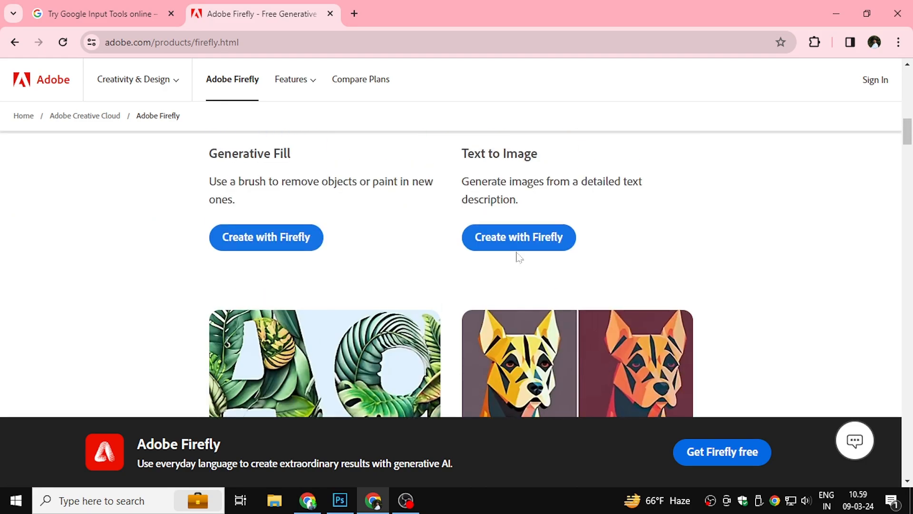
left_click(898, 42)
mouse_move(757, 170)
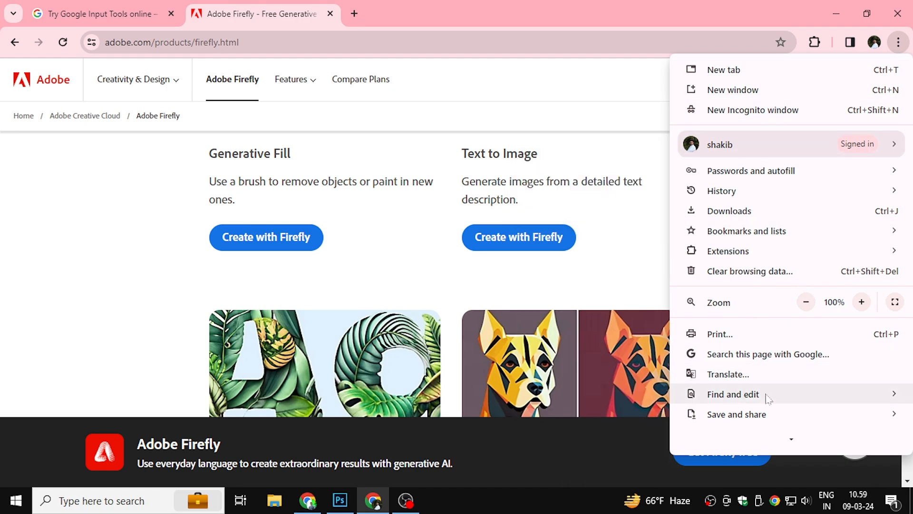
left_click(381, 275)
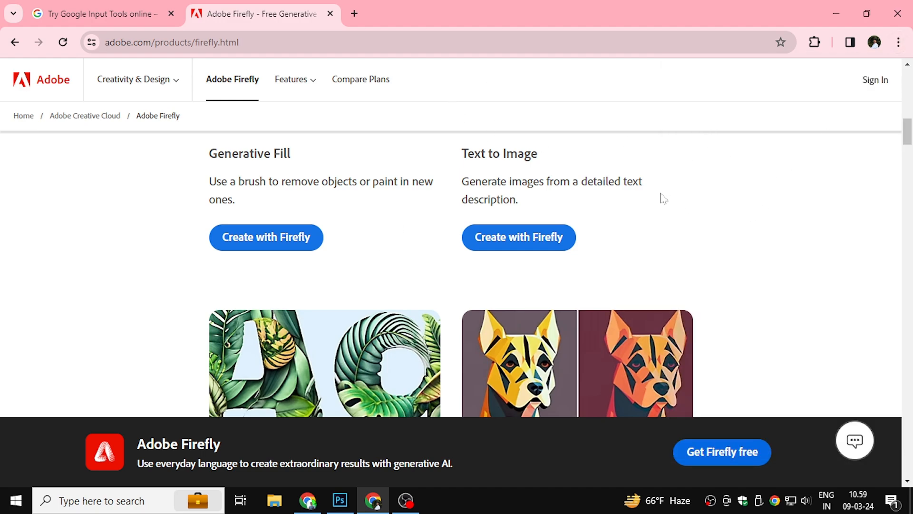
Find the Generative Fill feature on the product page and open it in Firefly.
scroll(598, 194, "down", 3)
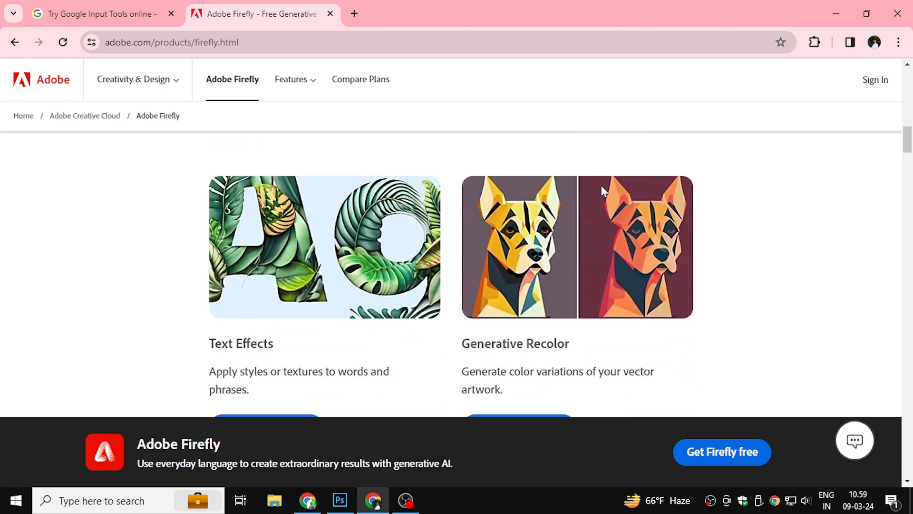
scroll(510, 196, "down", 10)
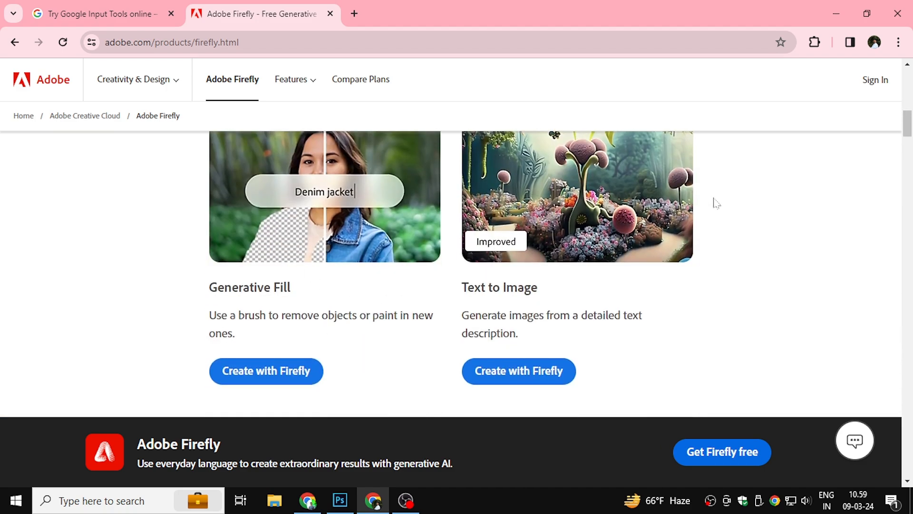
scroll(558, 233, "down", 2)
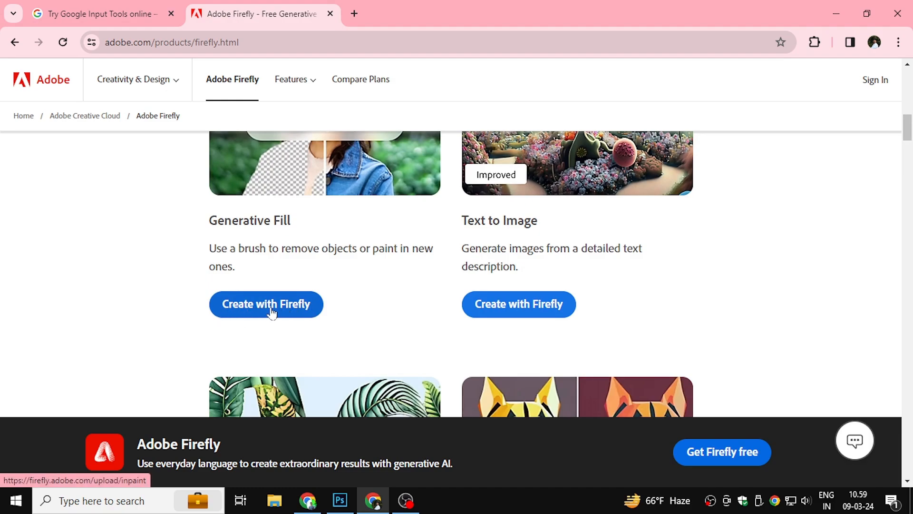
left_click(271, 310)
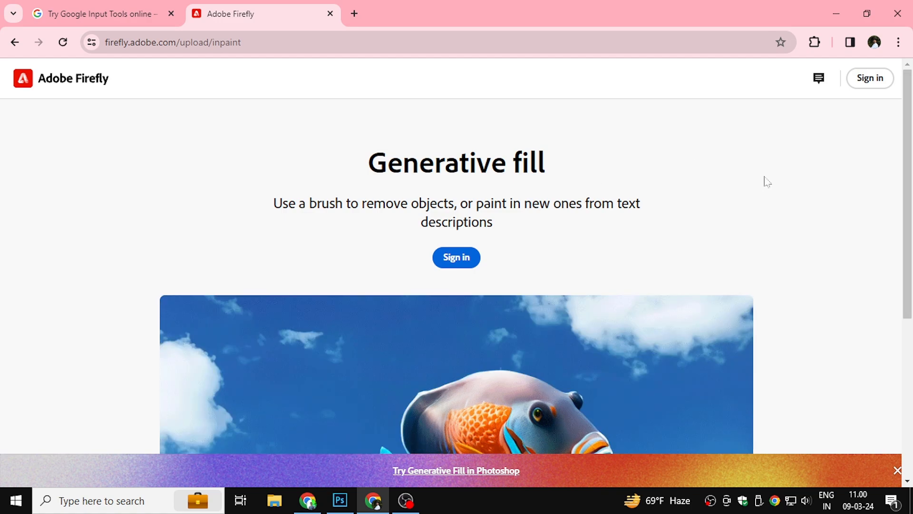
Sign in to Adobe Firefly with the first listed Google account and approve sharing its details with Adobe.
scroll(765, 180, "down", 5)
scroll(489, 247, "up", 5)
left_click(457, 257)
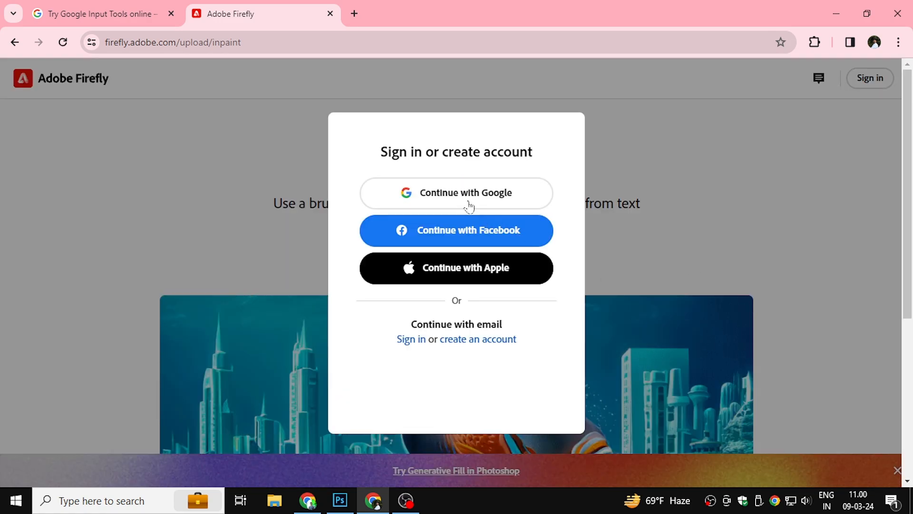
left_click(509, 202)
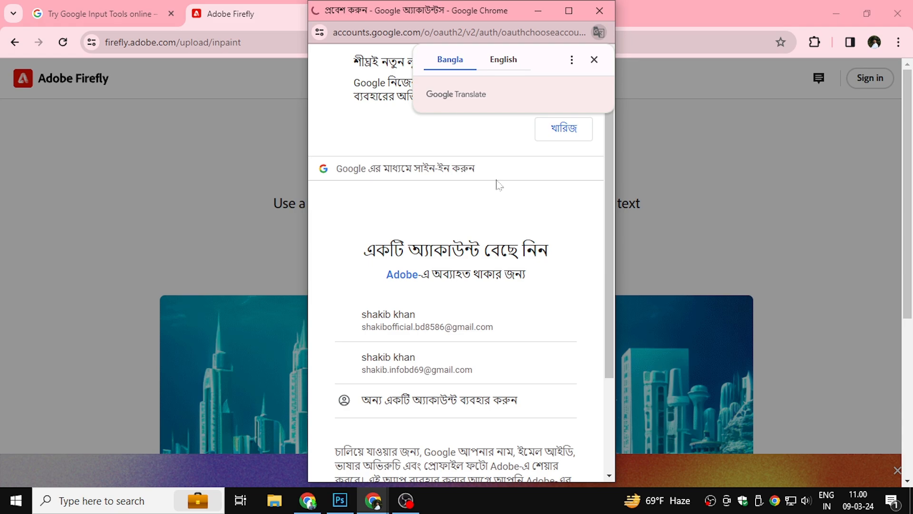
left_click(424, 328)
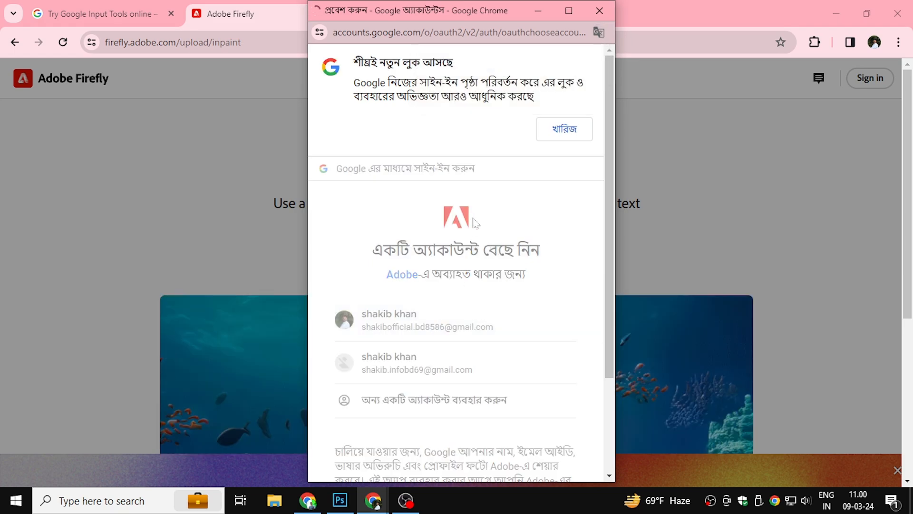
scroll(520, 330, "down", 3)
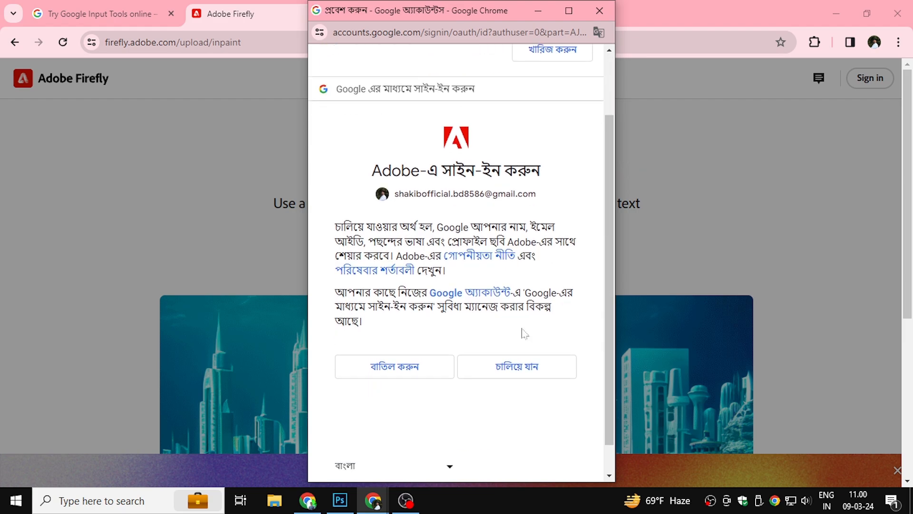
left_click(522, 336)
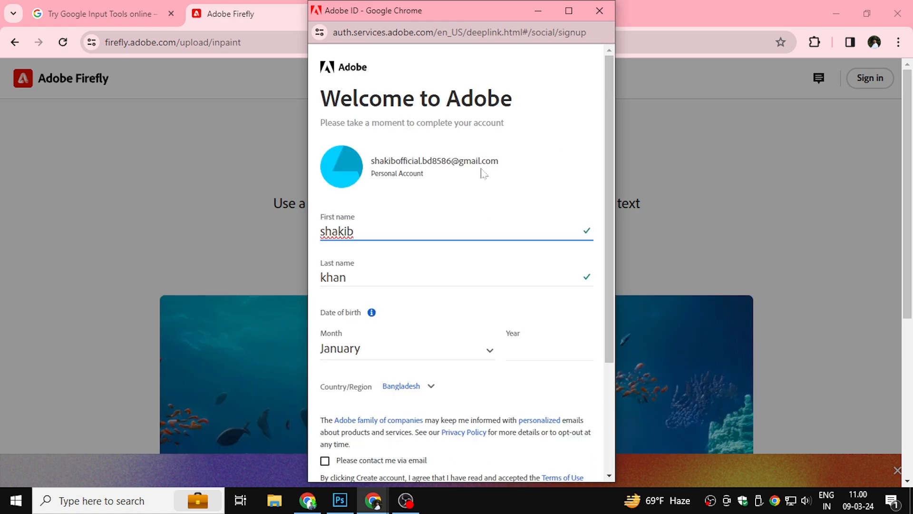
Create the Adobe account with the birth year and email contact enabled, and agree to the generative AI user guidelines.
scroll(581, 222, "down", 3)
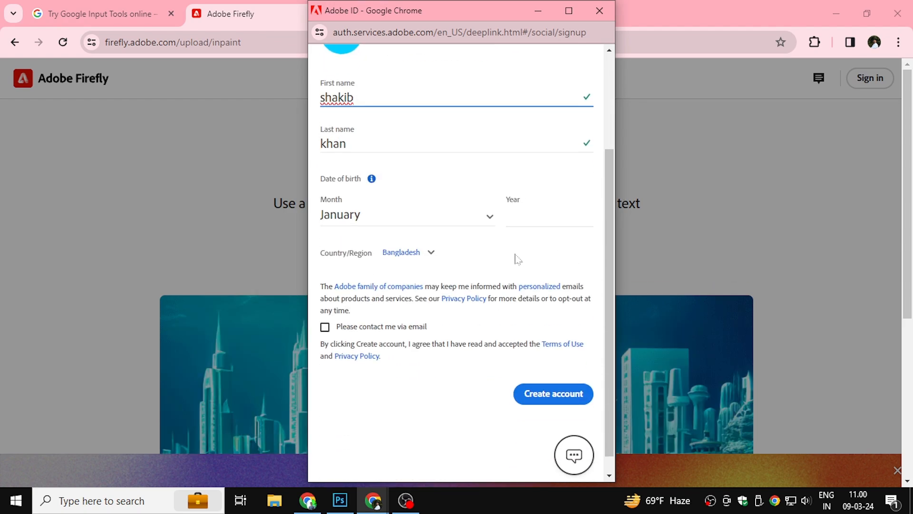
left_click(507, 217)
type("19")
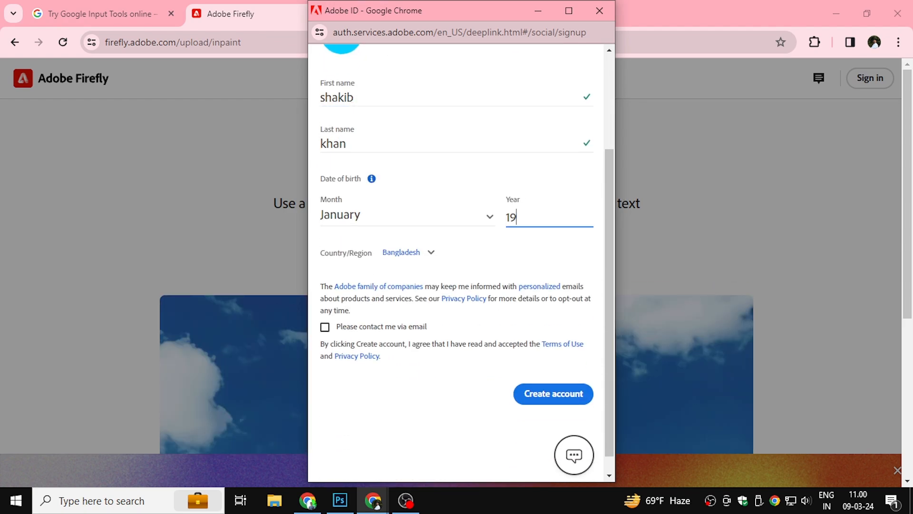
type("995")
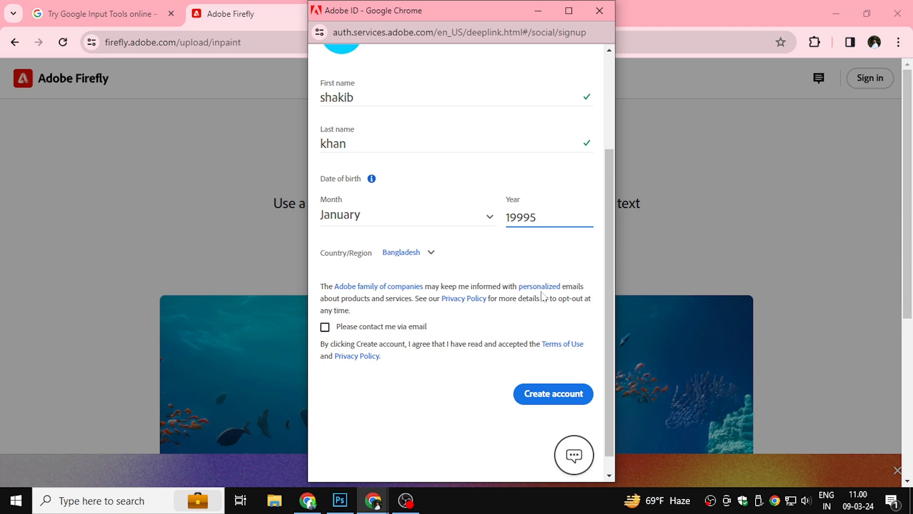
key("BackSpace")
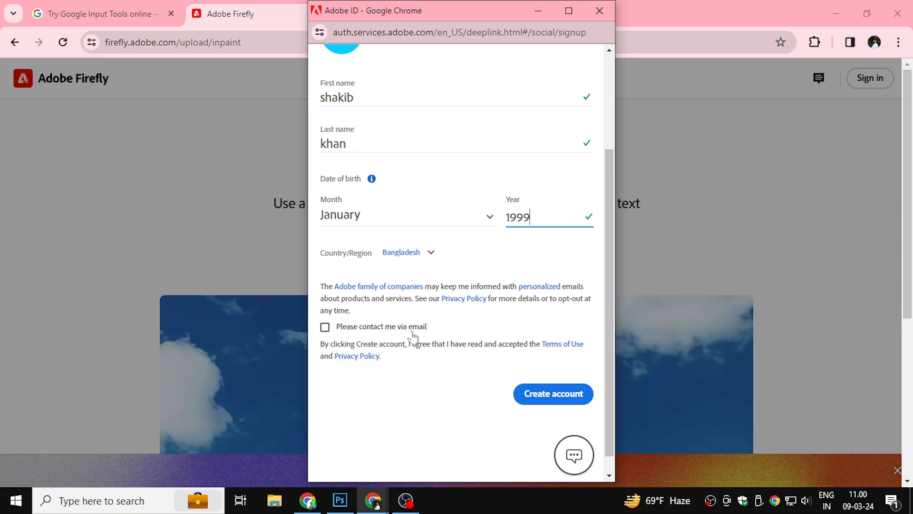
left_click(325, 329)
left_click(540, 393)
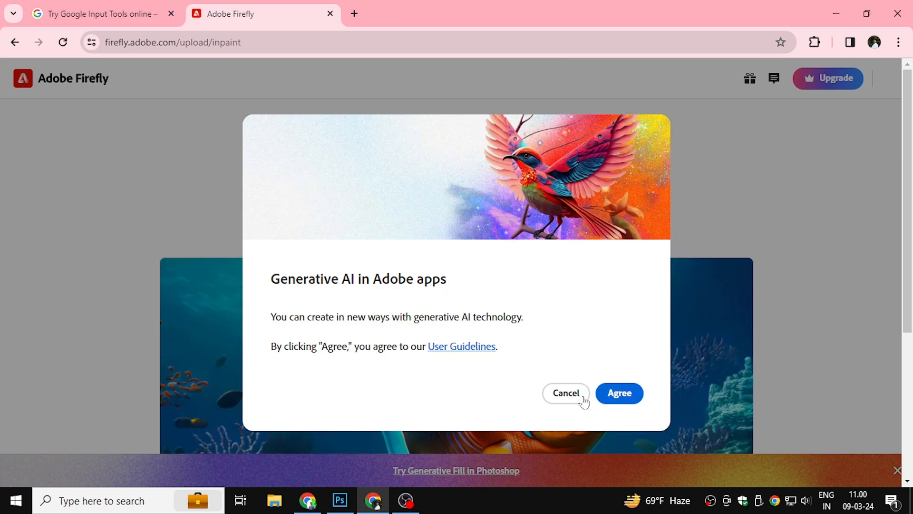
left_click(624, 400)
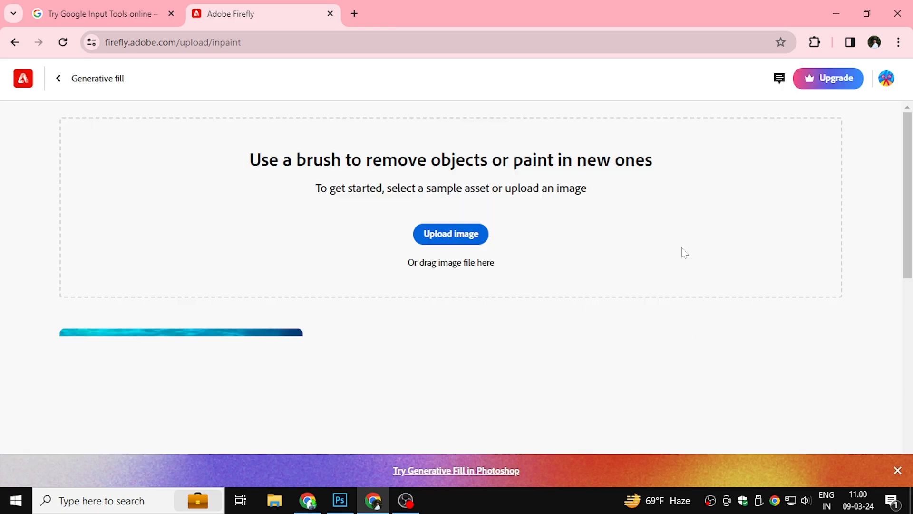
Upload the portrait photo of the man in a checked shirt from the Downloads folder to Generative fill and dismiss the selection tip.
scroll(394, 202, "down", 9)
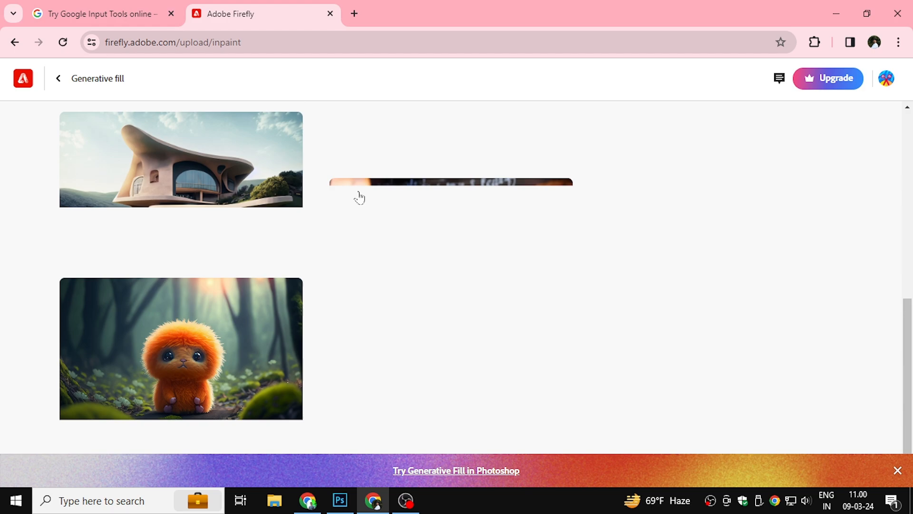
scroll(622, 337, "up", 8)
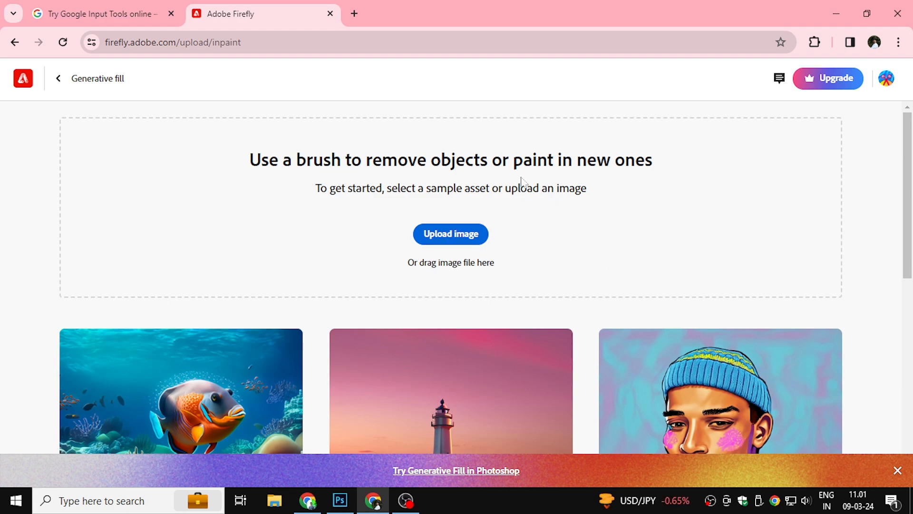
left_click(275, 500)
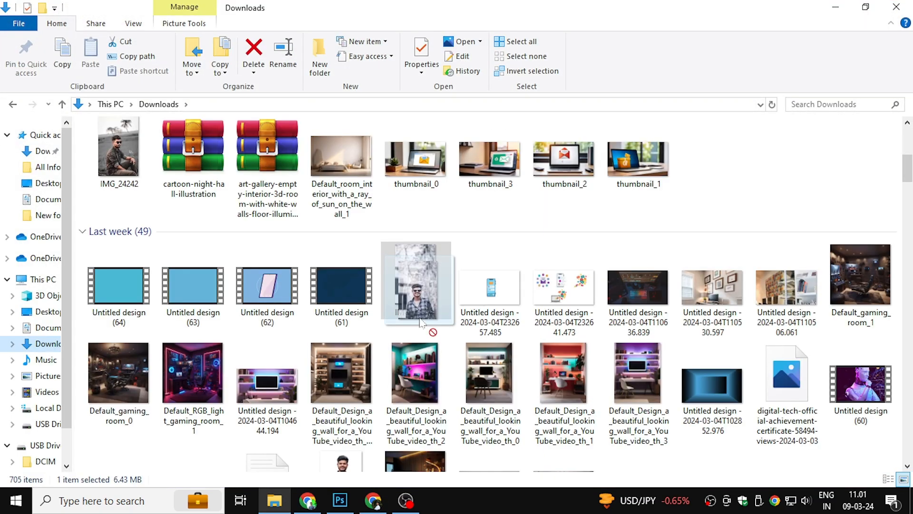
left_click_drag(420, 323, 440, 241)
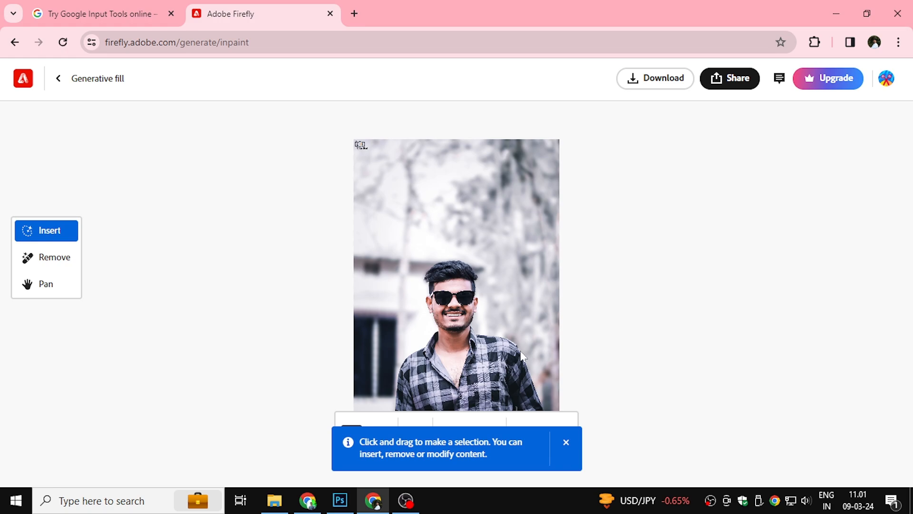
left_click(566, 442)
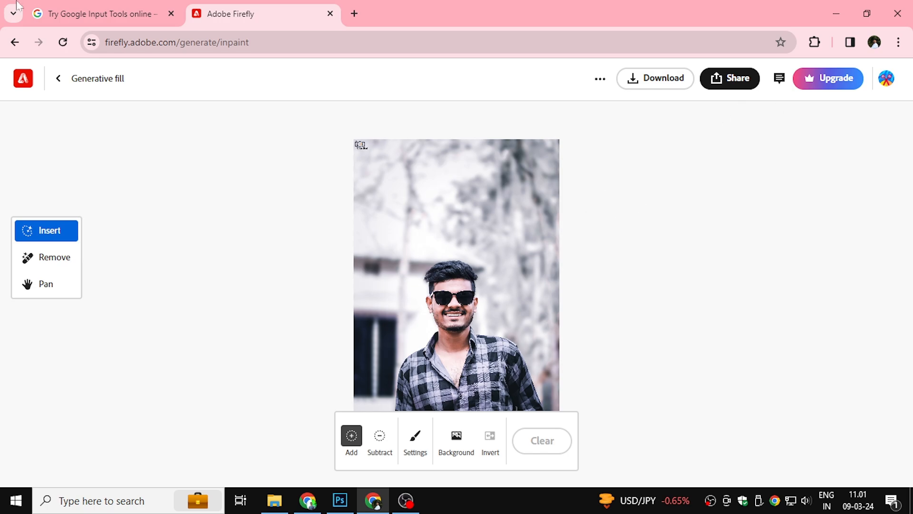
Switch to the Google Input Tools page and review the prepared image prompts in its text box.
left_click(91, 14)
scroll(89, 238, "down", 5)
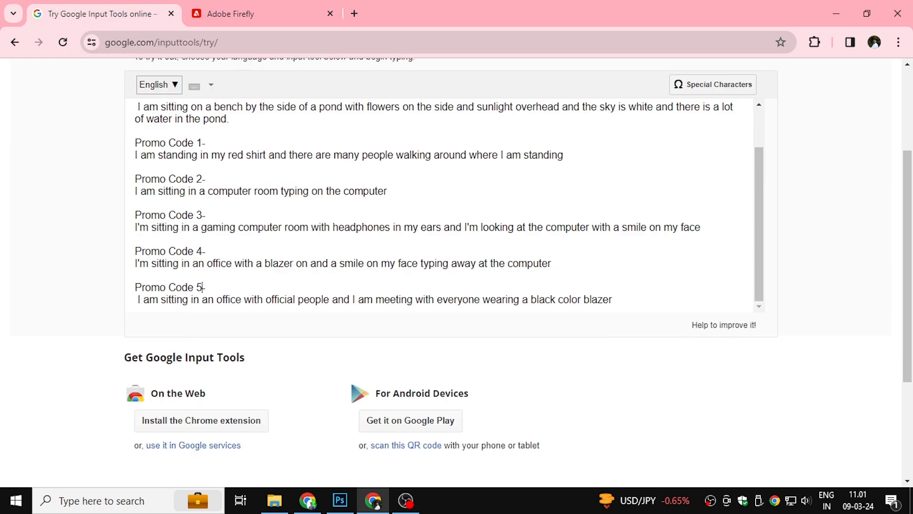
scroll(292, 248, "up", 4)
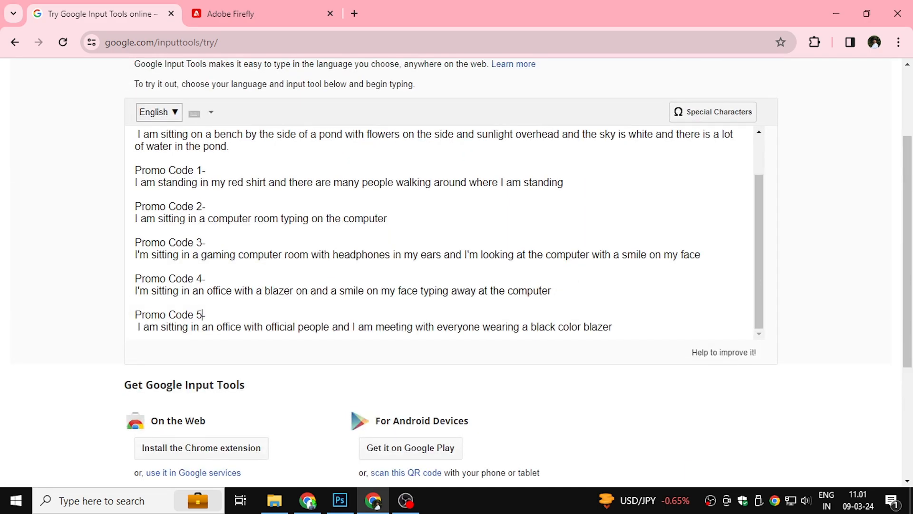
scroll(443, 286, "up", 5)
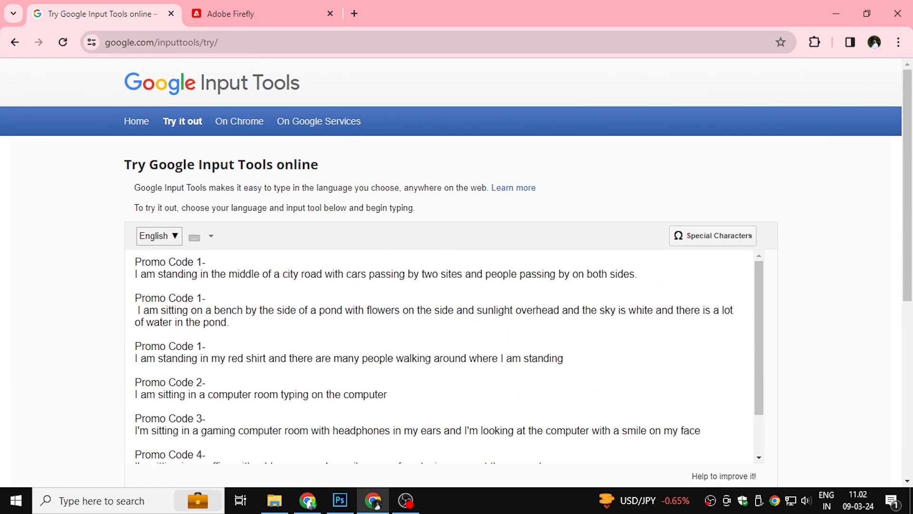
scroll(442, 286, "down", 2)
scroll(443, 357, "up", 1)
scroll(442, 357, "down", 1)
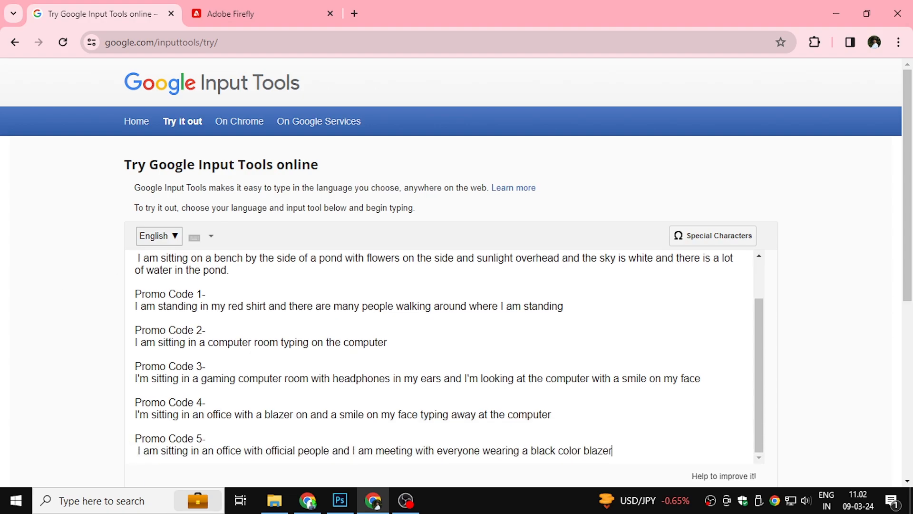
scroll(442, 357, "up", 1)
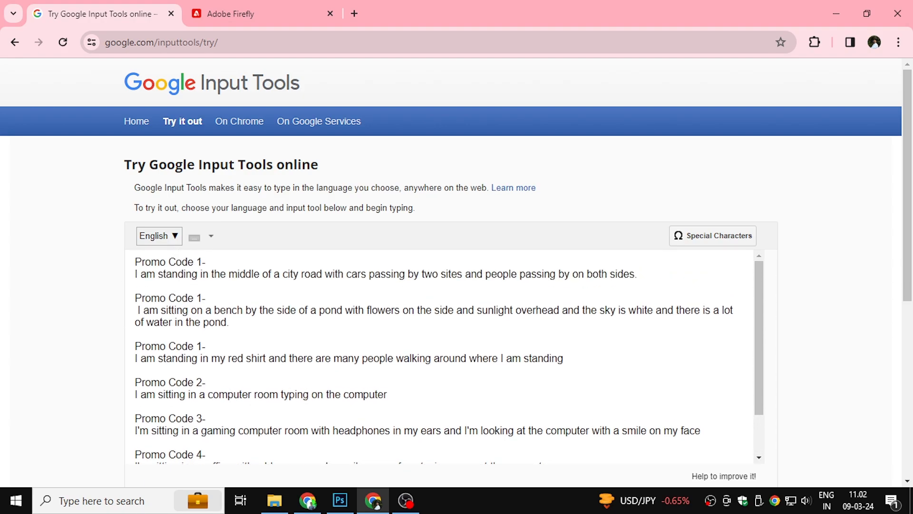
Return to the Firefly Generative fill page and remove the background behind the man in the portrait.
left_click(240, 14)
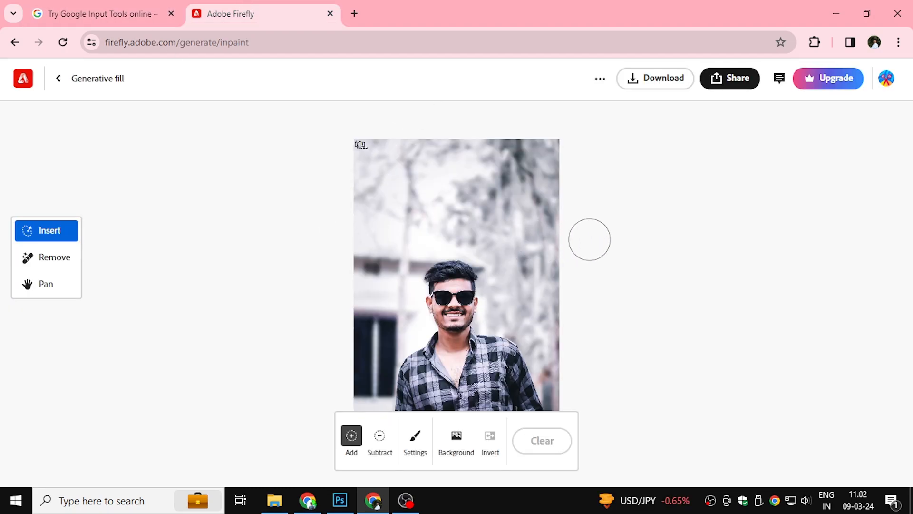
scroll(647, 240, "down", 2)
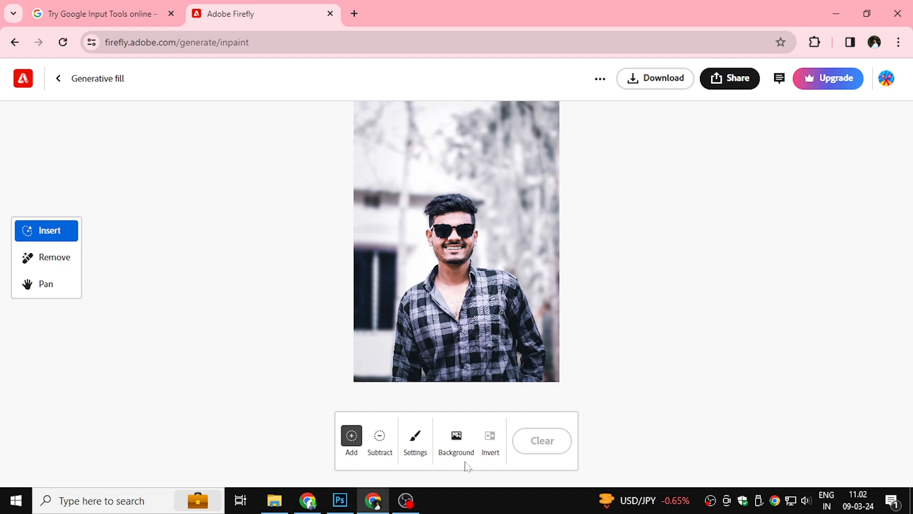
left_click(456, 435)
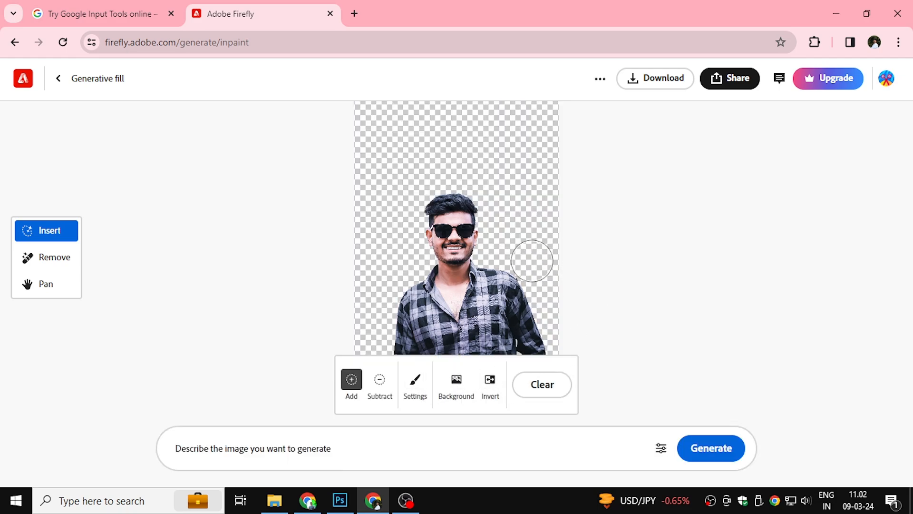
Examine the man's cut-out against the transparent background at several zoom levels, from hair to shirt hem.
key("alt")
scroll(540, 200, "up", 3)
scroll(540, 200, "down", 3)
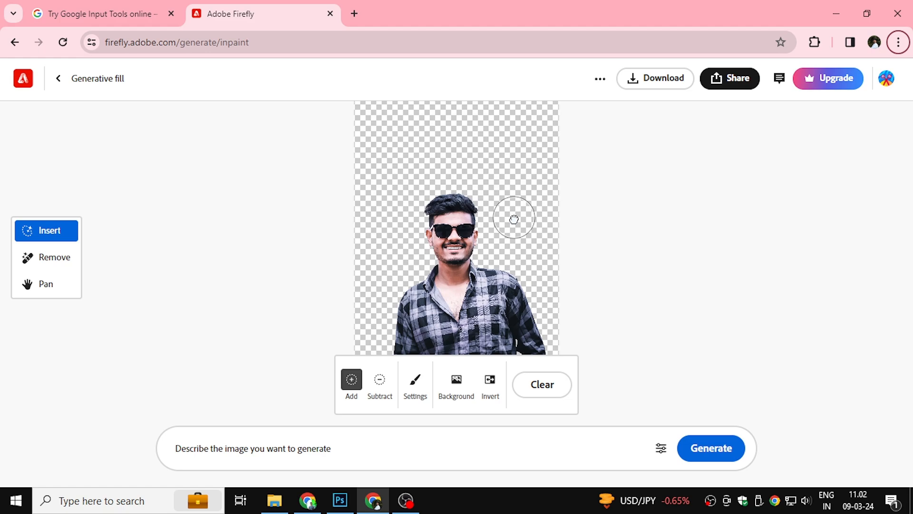
scroll(520, 200, "up", 5)
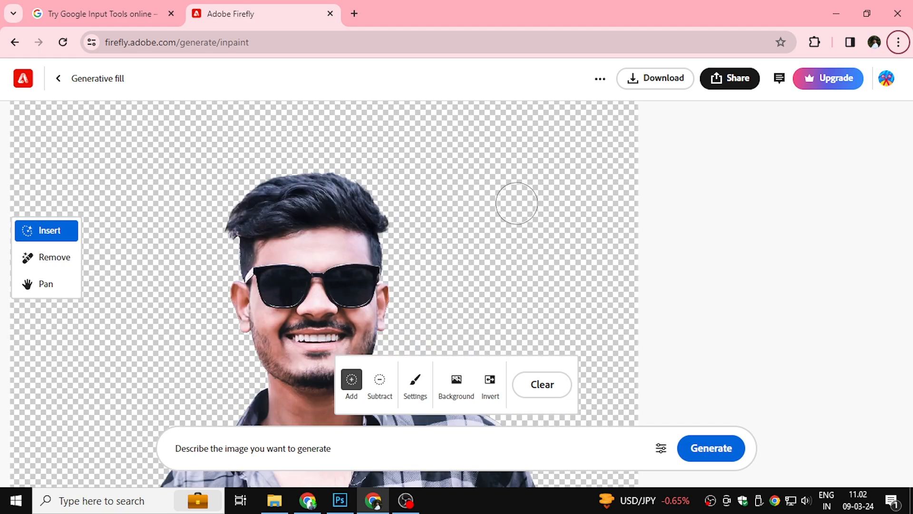
scroll(373, 233, "down", 3)
scroll(373, 232, "down", 6)
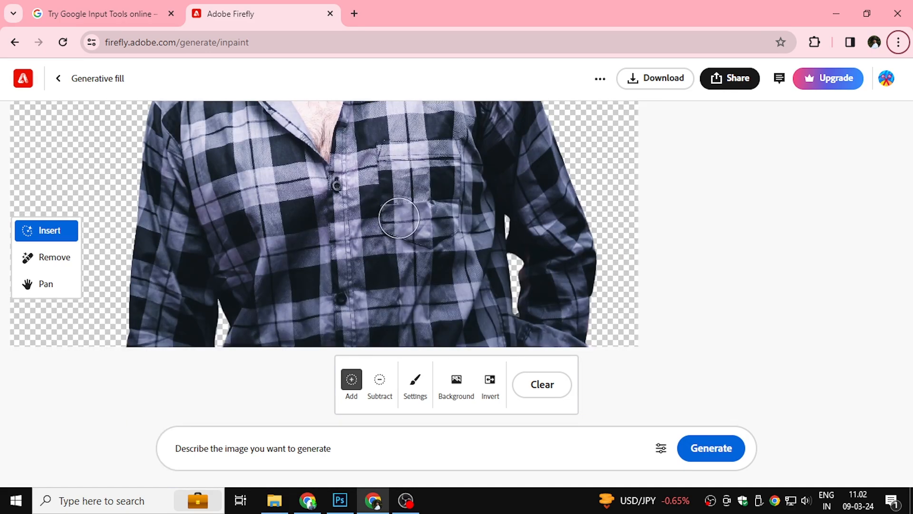
scroll(398, 214, "down", 5)
scroll(402, 198, "up", 5)
scroll(403, 187, "down", 3)
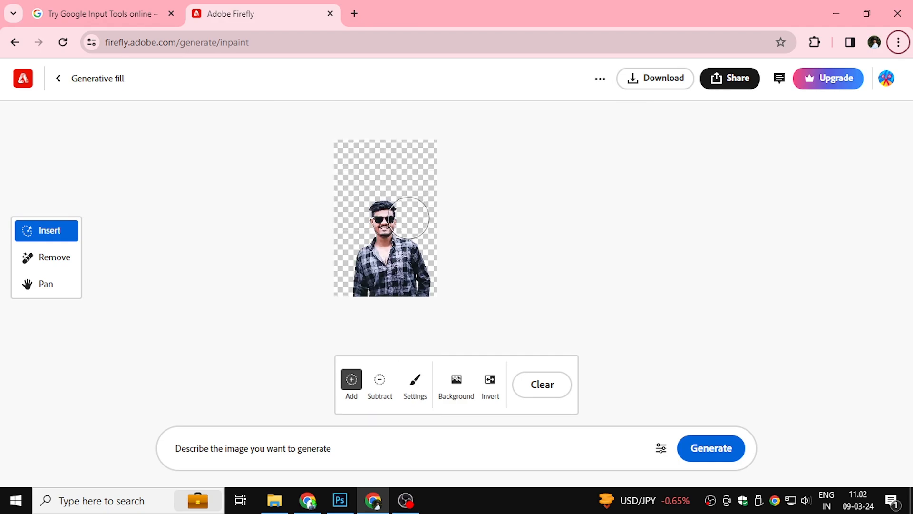
scroll(402, 228, "up", 3)
scroll(309, 226, "up", 3)
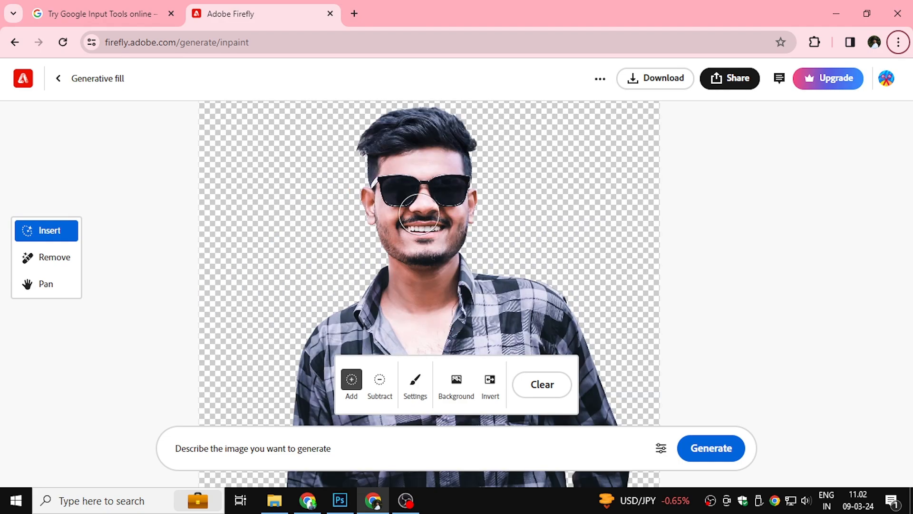
Use the Insert tool's Add brush to erase a curved band across the lower neck and the tops of both collar sides.
left_click(43, 288)
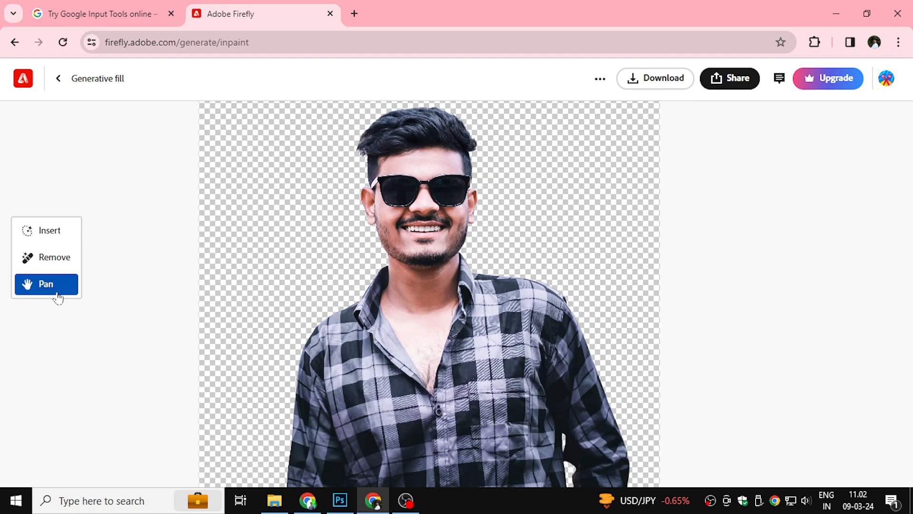
mouse_move(464, 292)
left_mouse_down()
mouse_move(438, 220)
mouse_move(500, 322)
mouse_move(400, 316)
mouse_move(648, 333)
mouse_move(37, 290)
mouse_move(612, 320)
mouse_move(493, 118)
mouse_move(463, 304)
mouse_move(454, 139)
mouse_move(452, 218)
mouse_move(454, 188)
left_mouse_up()
scroll(454, 188, "up", 2)
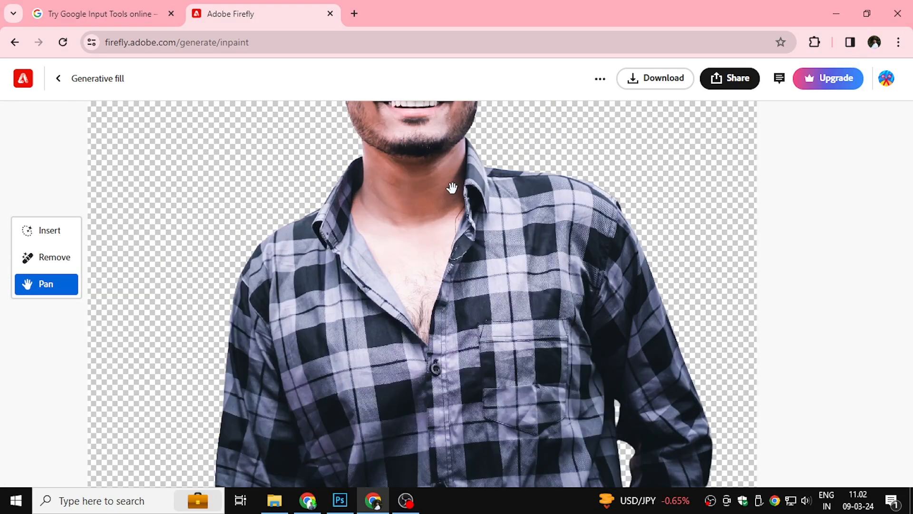
scroll(453, 190, "down", 1)
left_click_drag(455, 250, 450, 228)
left_click(53, 235)
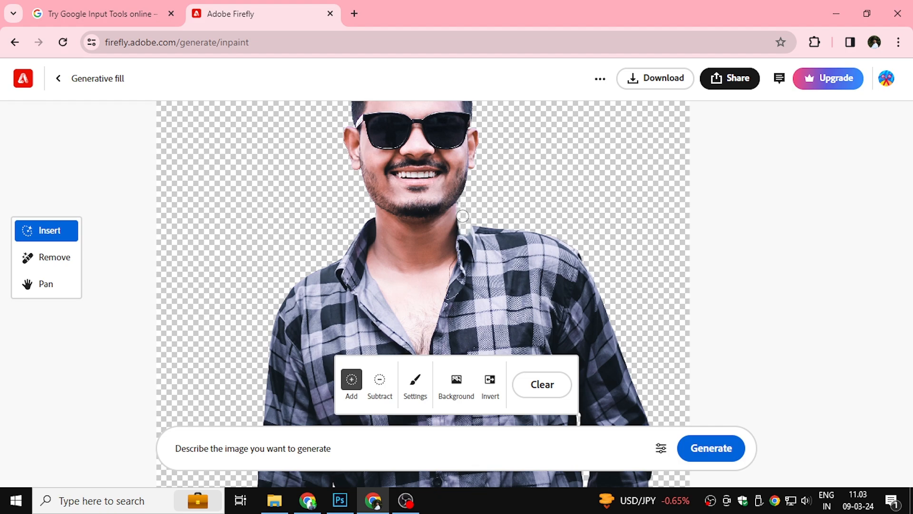
left_click_drag(432, 238, 409, 240)
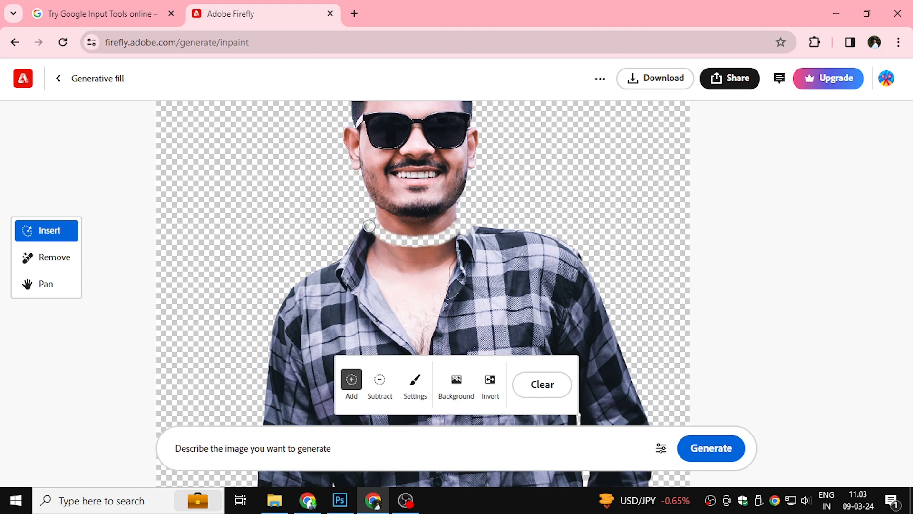
left_click_drag(368, 224, 359, 232)
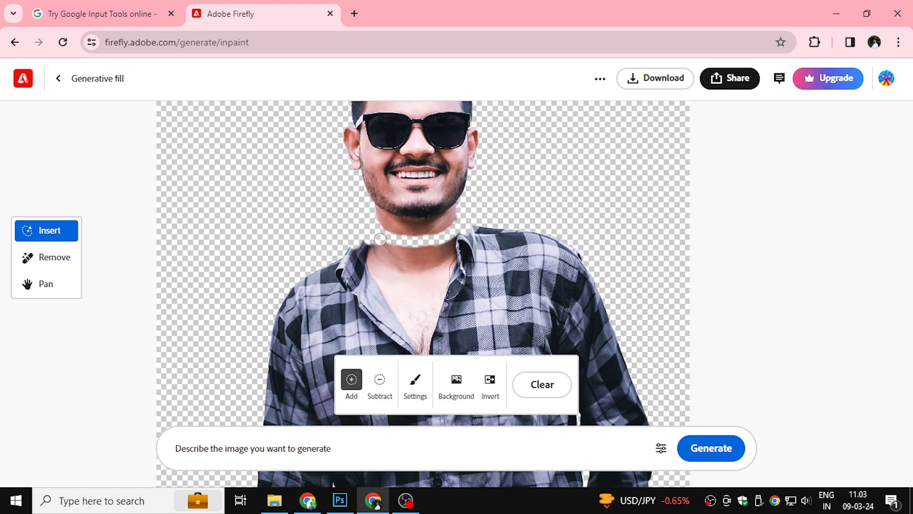
mouse_move(397, 247)
left_mouse_down()
mouse_move(453, 244)
mouse_move(388, 245)
left_mouse_up()
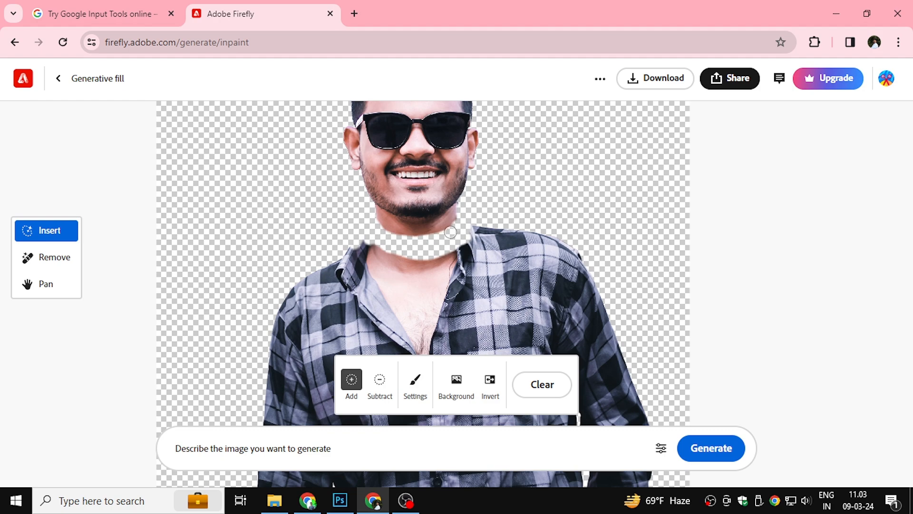
mouse_move(479, 219)
left_mouse_down()
mouse_move(497, 226)
mouse_move(455, 252)
mouse_move(492, 224)
left_mouse_up()
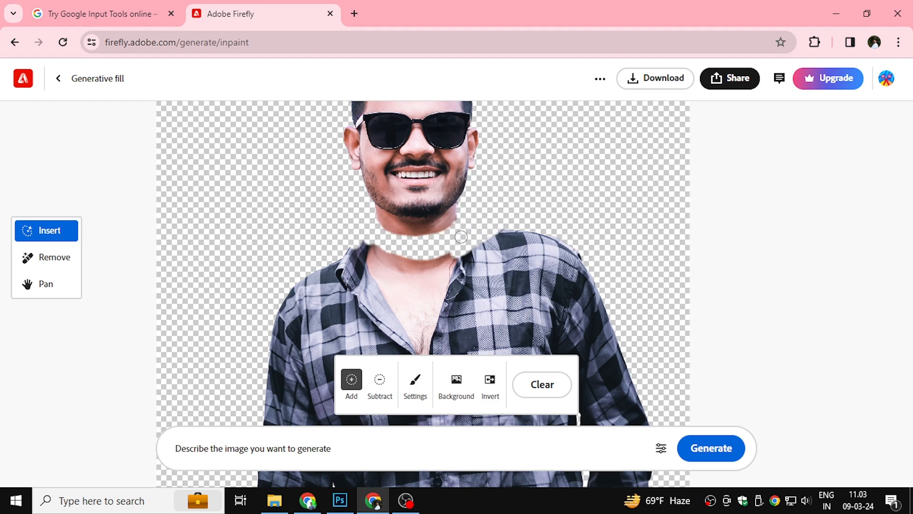
Enlarge the Add brush and erase the whole checked shirt and body, leaving only the head and upper neck.
left_click(46, 284)
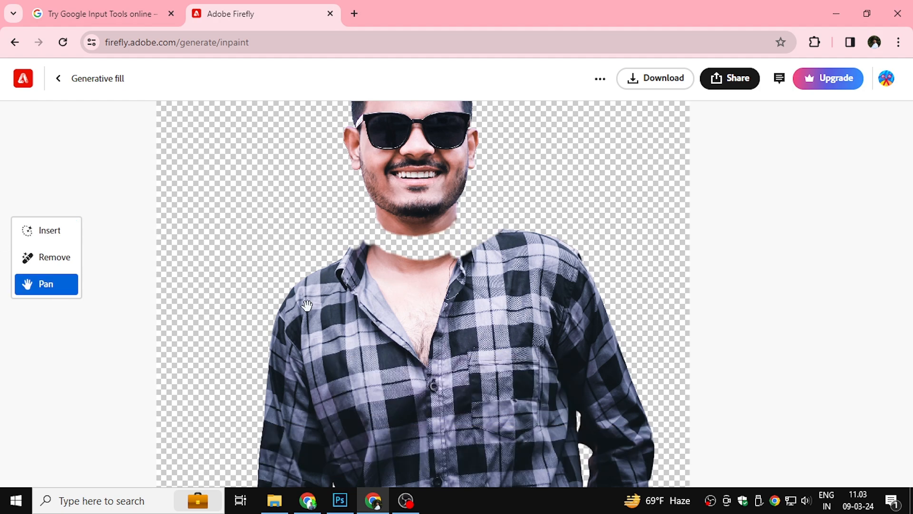
left_click_drag(596, 293, 592, 235)
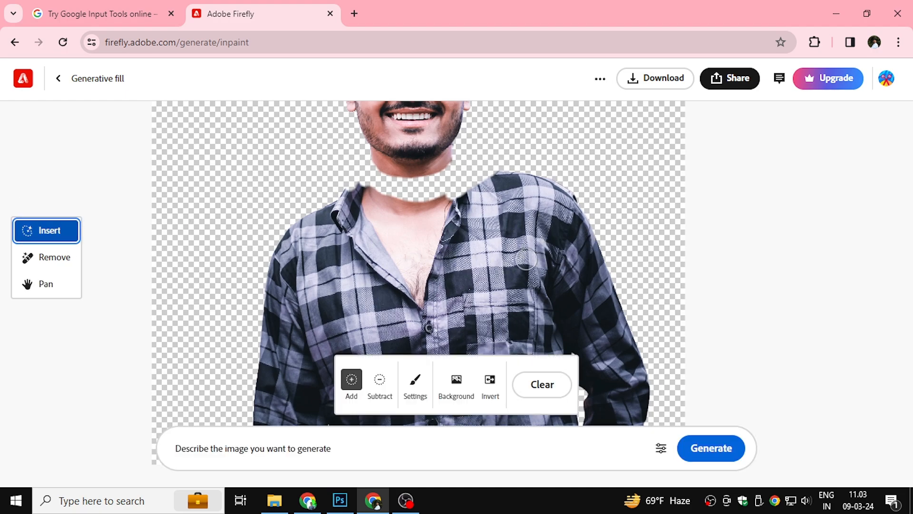
key("bracketright")
key("bracketright")
key("bracketright")
key("bracketright")
key("bracketright")
key("bracketright")
key("bracketright")
key("bracketright")
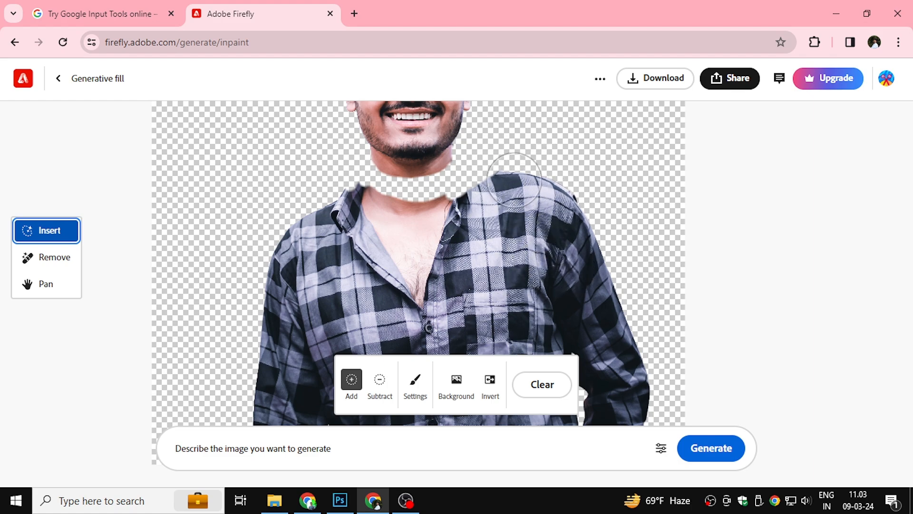
mouse_move(513, 180)
left_mouse_down()
mouse_move(451, 199)
mouse_move(329, 187)
mouse_move(371, 215)
mouse_move(514, 248)
mouse_move(513, 258)
mouse_move(548, 257)
mouse_move(505, 255)
mouse_move(591, 222)
mouse_move(486, 223)
mouse_move(516, 225)
mouse_move(495, 227)
mouse_move(524, 275)
left_mouse_up()
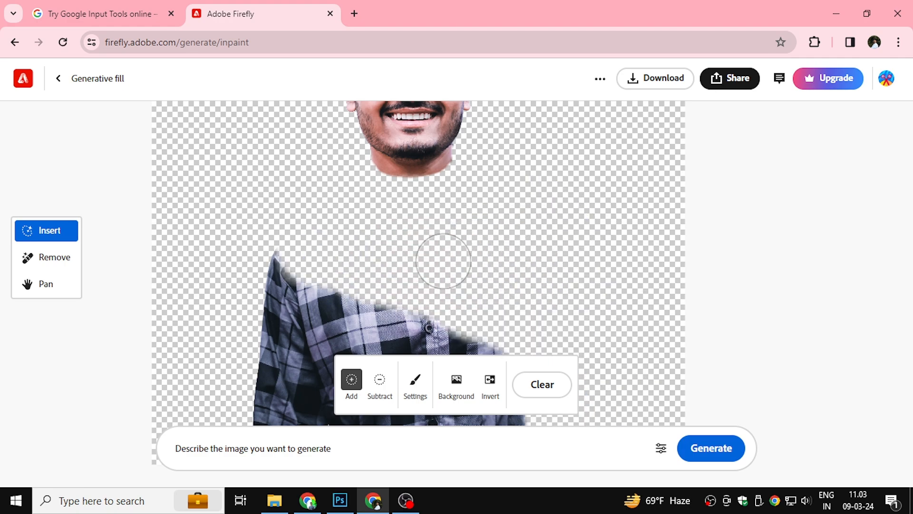
mouse_move(233, 255)
left_mouse_down()
mouse_move(382, 299)
mouse_move(216, 287)
mouse_move(379, 329)
mouse_move(595, 419)
mouse_move(275, 396)
mouse_move(281, 371)
mouse_move(352, 364)
left_mouse_up()
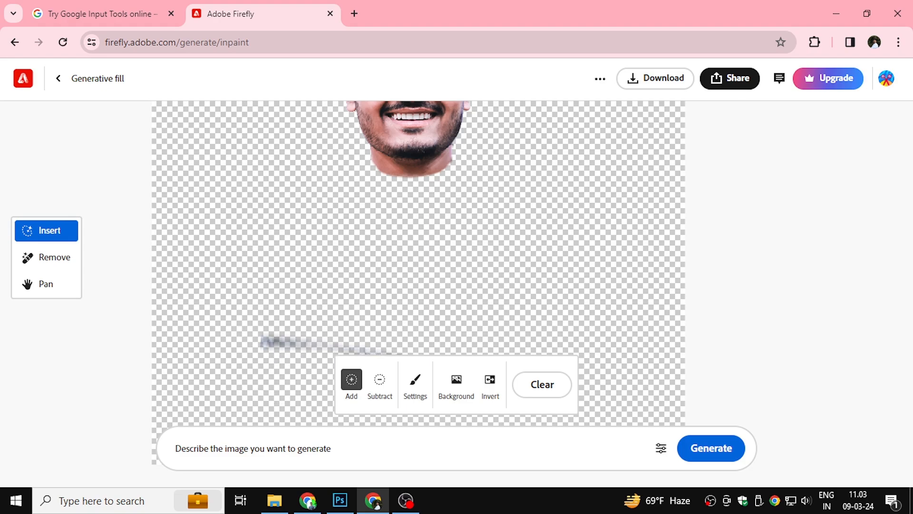
scroll(495, 267, "down", 5)
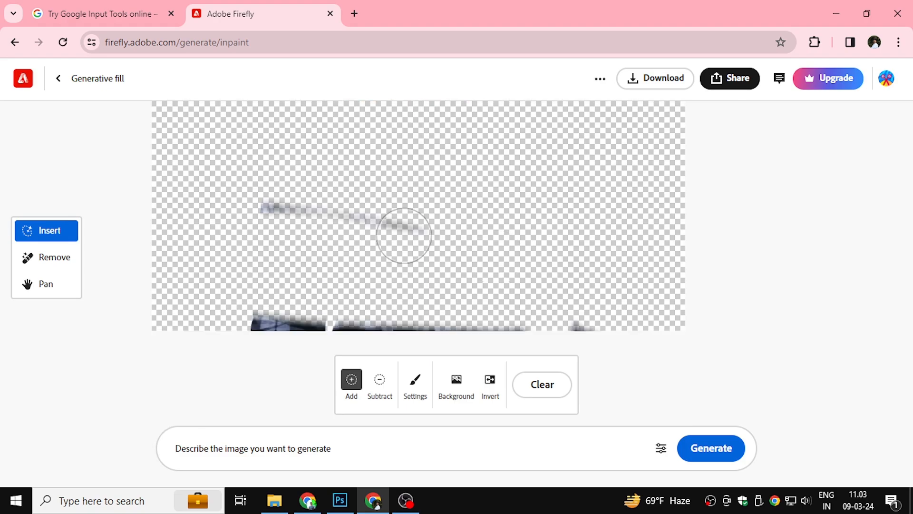
mouse_move(404, 235)
left_mouse_down()
mouse_move(251, 339)
mouse_move(341, 330)
mouse_move(493, 350)
left_mouse_up()
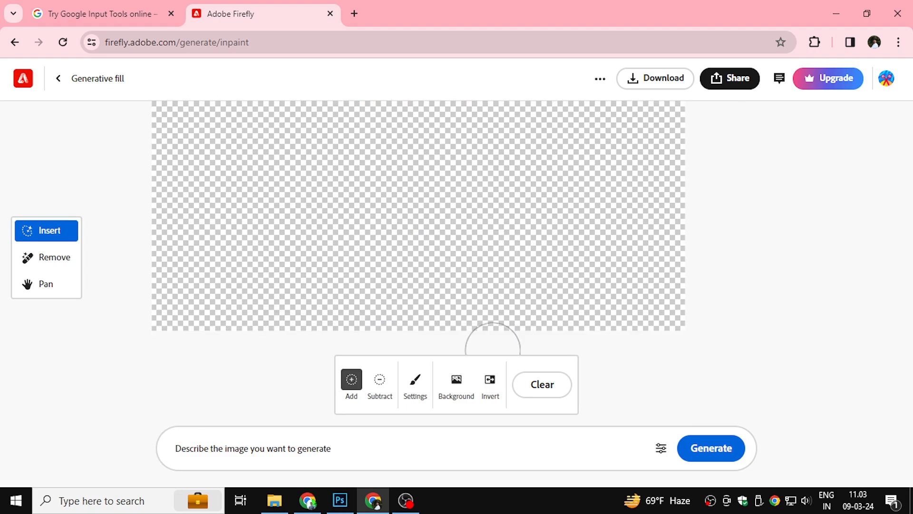
Refine the neck edge below the beard, restoring over-erased skin with Subtract and trimming the rough outline with a smaller Add brush.
scroll(495, 205, "up", 5)
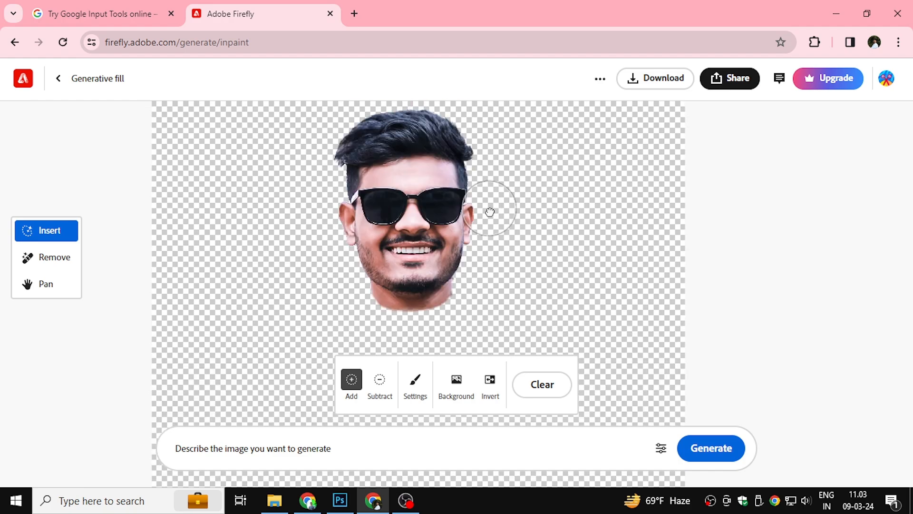
scroll(438, 276, "up", 3)
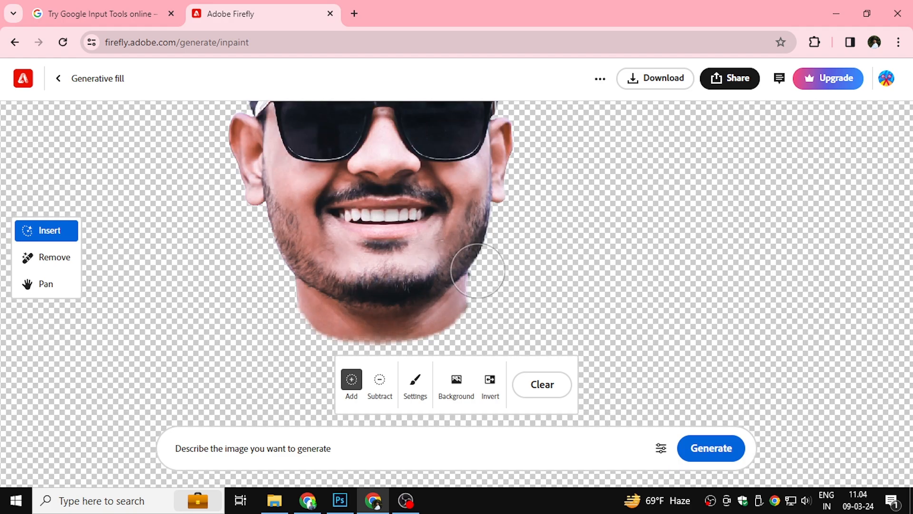
scroll(477, 270, "up", 2)
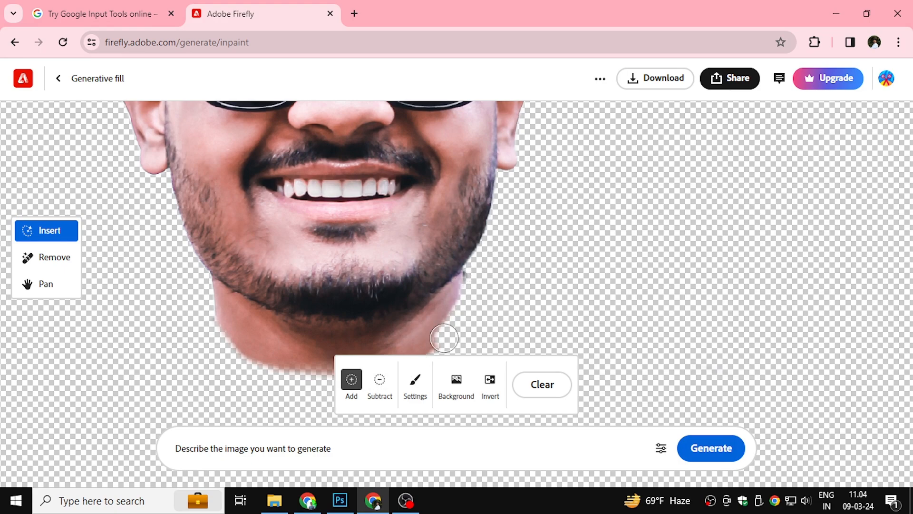
scroll(499, 284, "down", 2)
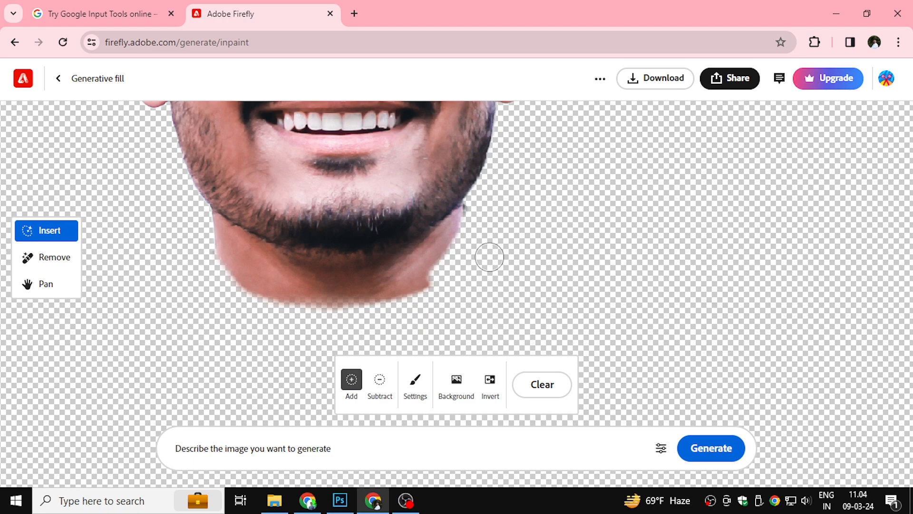
left_click(380, 383)
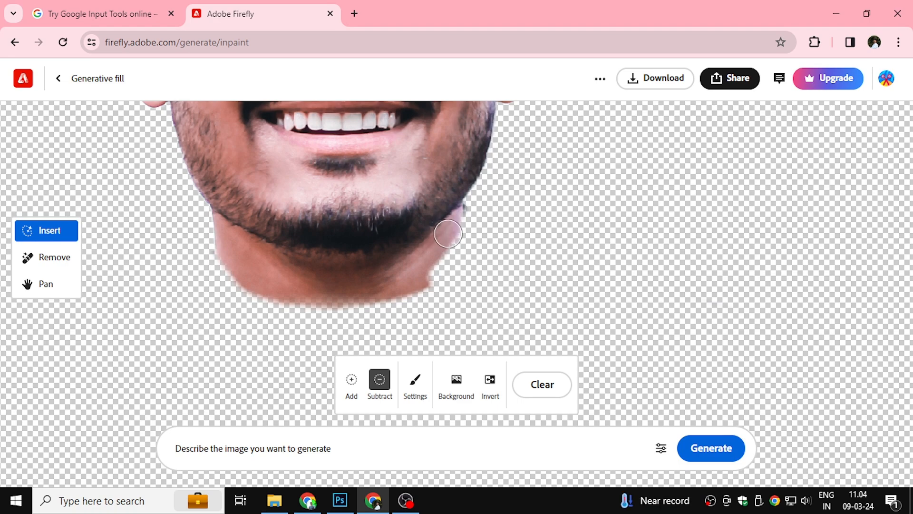
mouse_move(448, 234)
left_mouse_down()
mouse_move(424, 273)
mouse_move(447, 242)
mouse_move(443, 266)
left_mouse_up()
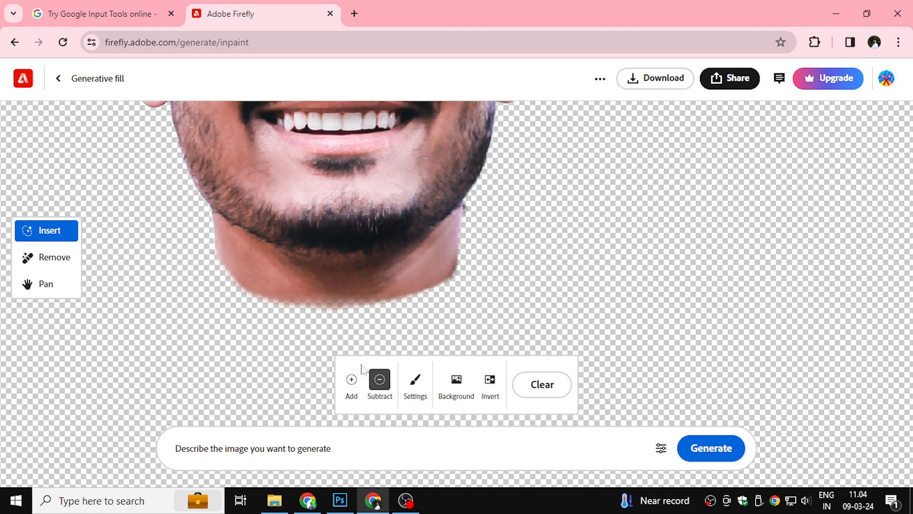
left_click(351, 379)
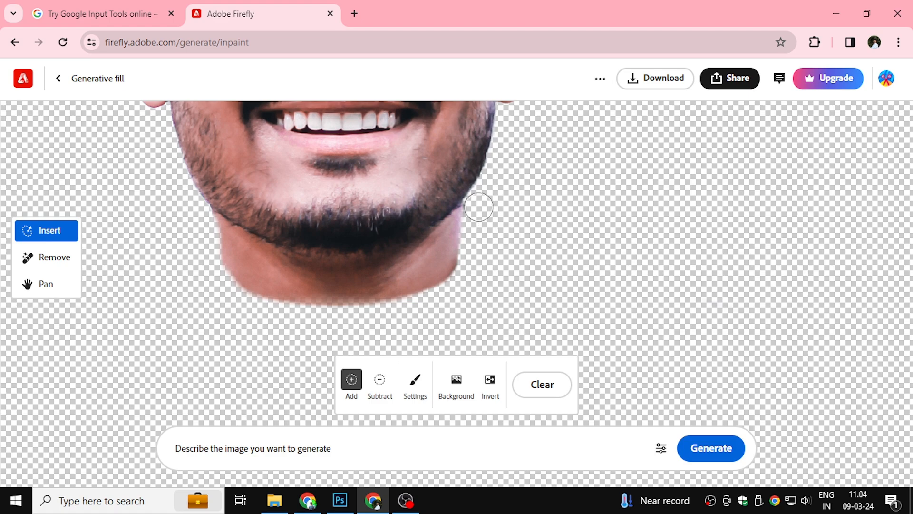
scroll(530, 235, "down", 3)
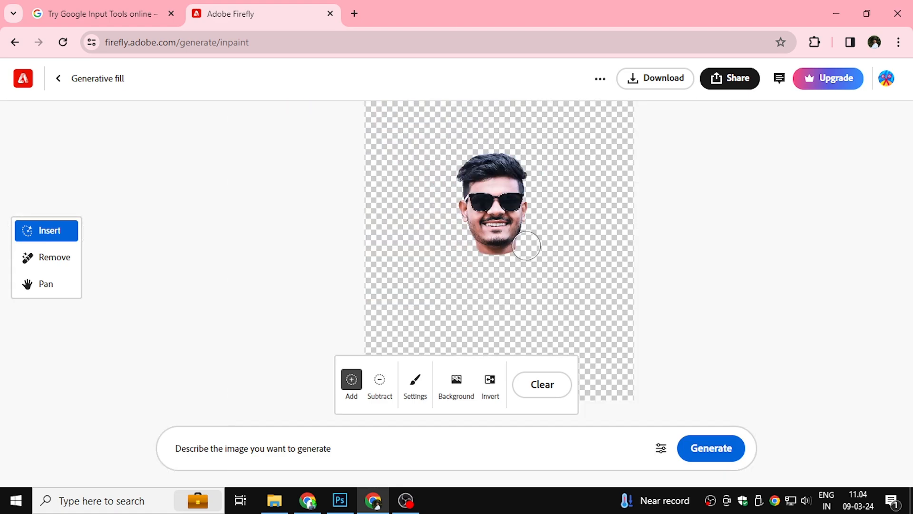
Copy the prompt about standing in the middle of a city road from the Google Input Tools tab and generate a fill from it in Firefly.
scroll(592, 241, "down", 3)
scroll(580, 231, "up", 3)
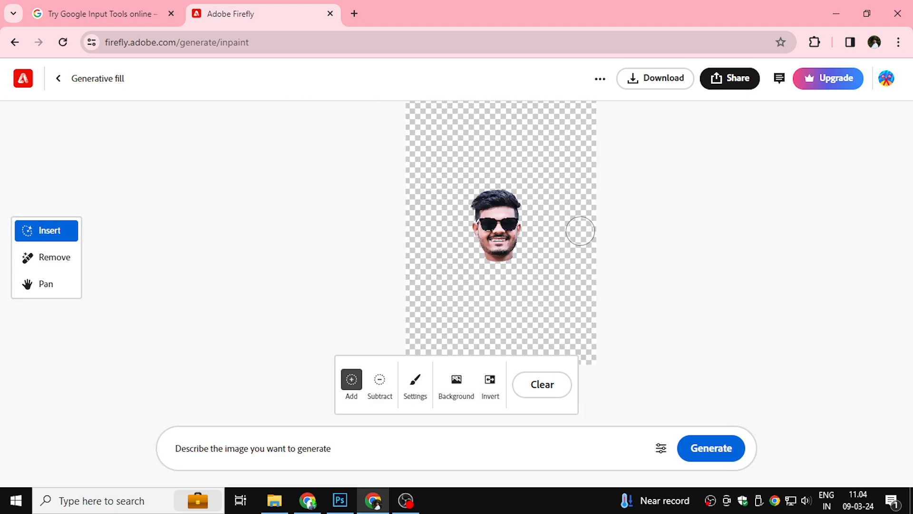
scroll(547, 224, "down", 3)
scroll(566, 219, "up", 3)
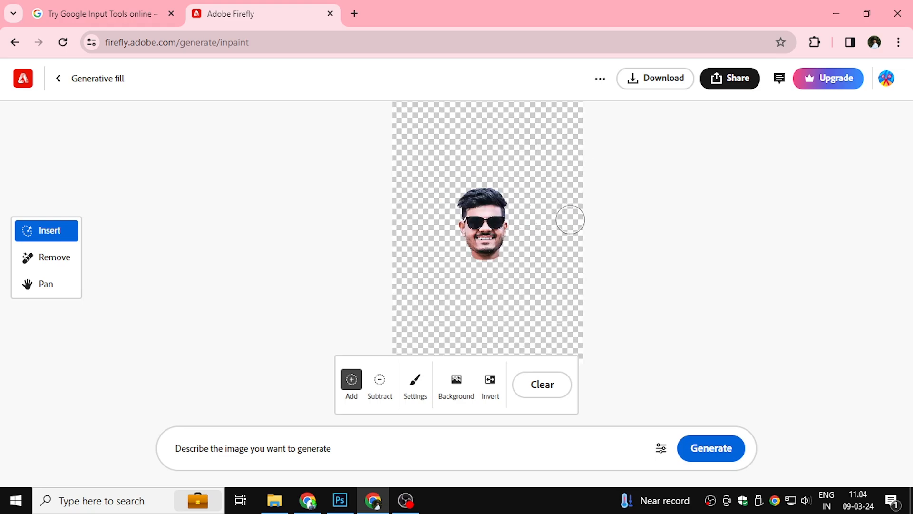
scroll(570, 220, "up", 1)
left_click(102, 14)
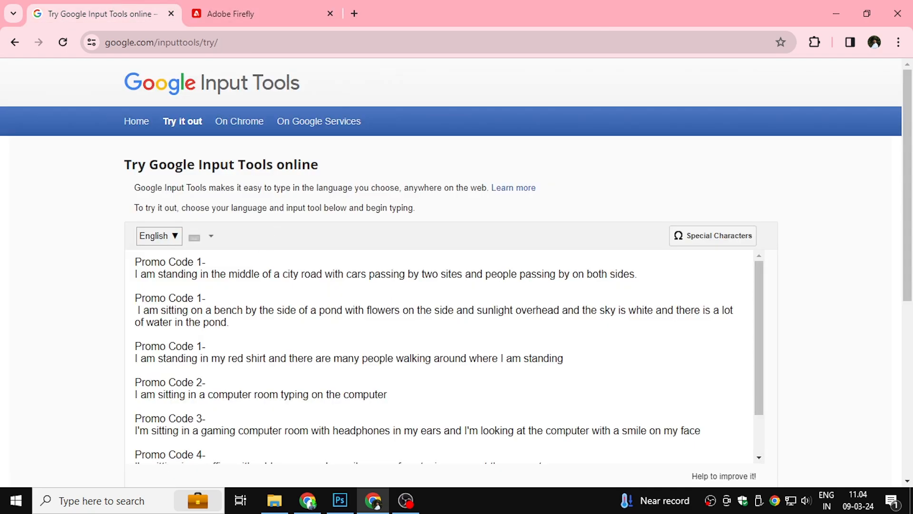
left_click_drag(136, 274, 638, 274)
key("ctrl+c")
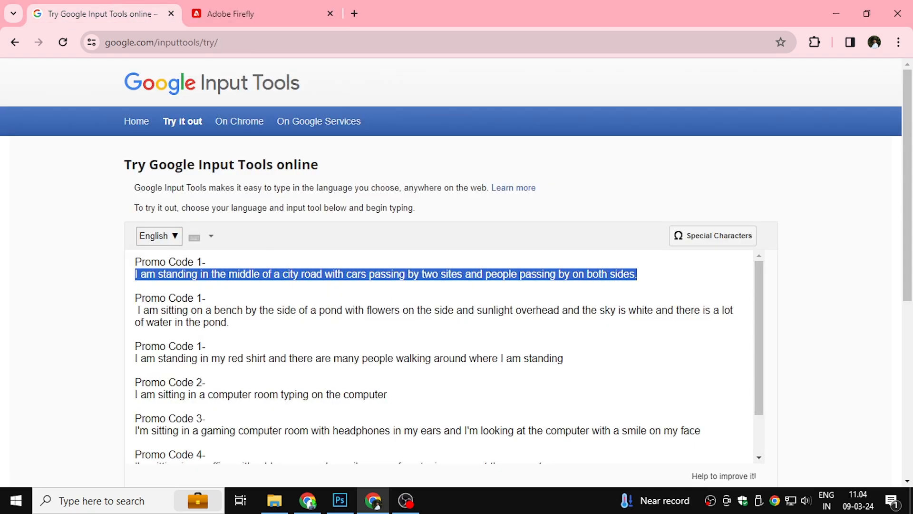
left_click(230, 14)
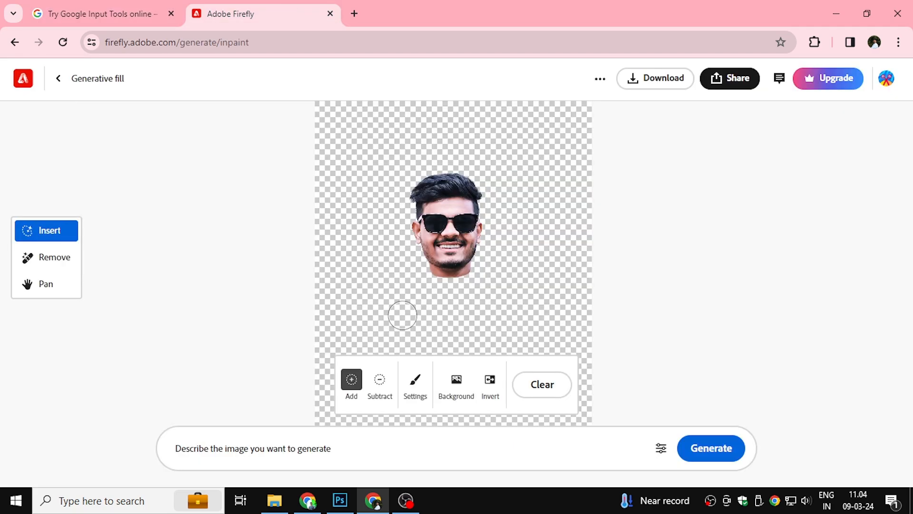
left_click(176, 447)
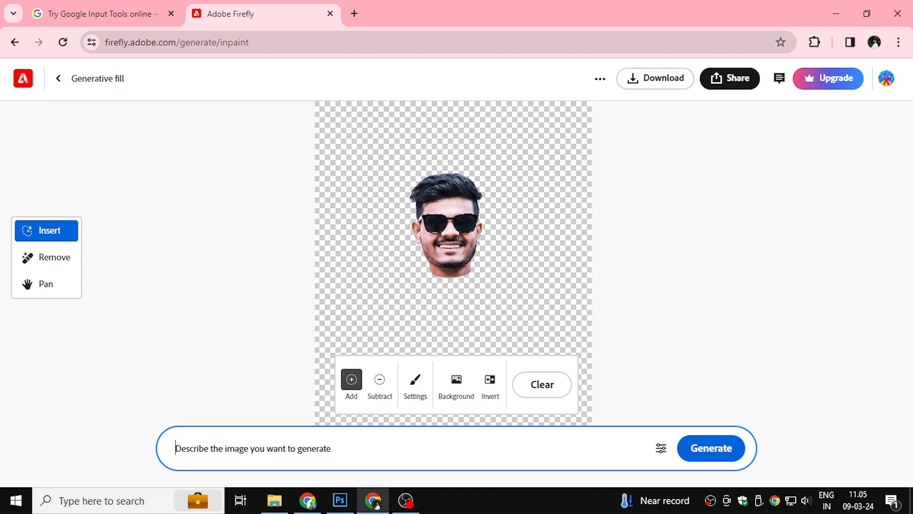
key("ctrl+v")
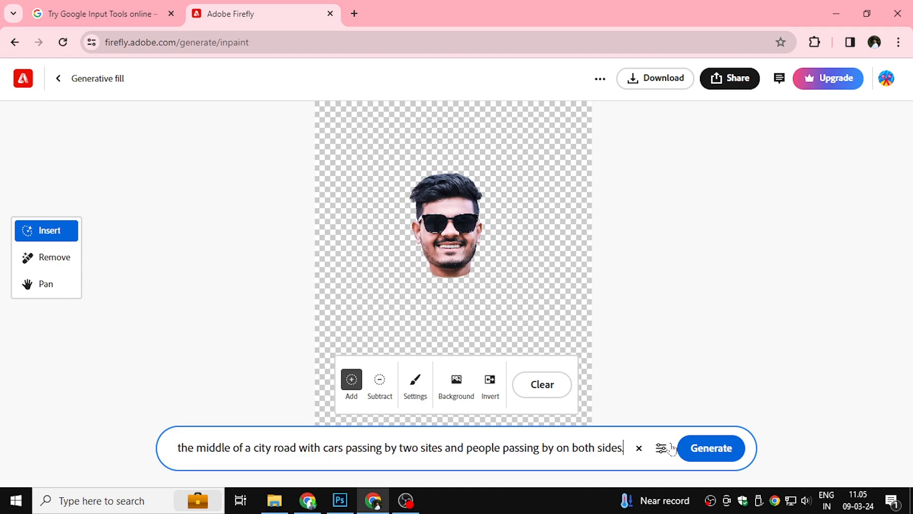
left_click(757, 433)
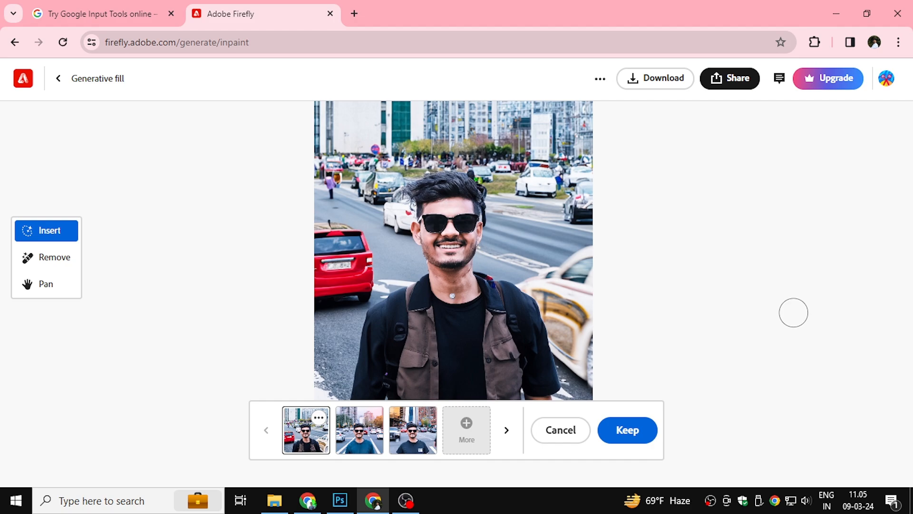
Examine the first two generated city-road variations, both up close and as a whole.
scroll(583, 194, "down", 3)
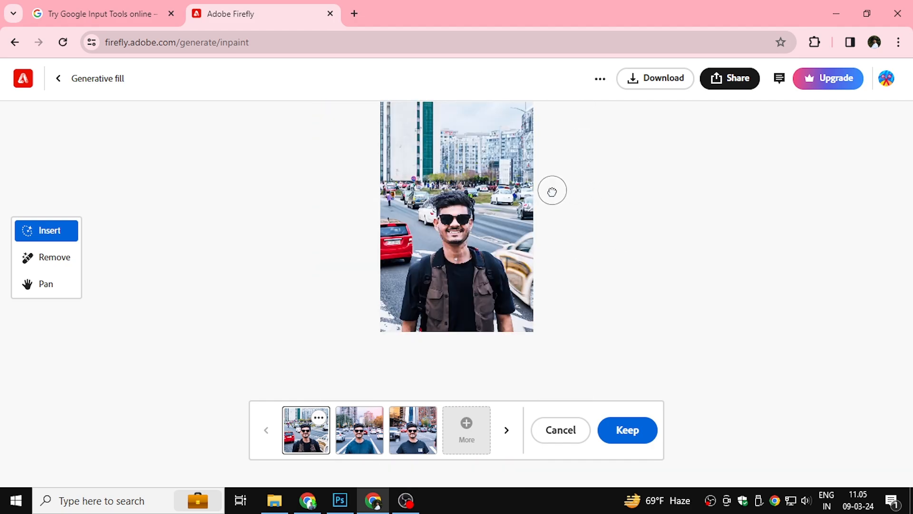
scroll(534, 204, "up", 4)
scroll(513, 235, "down", 5)
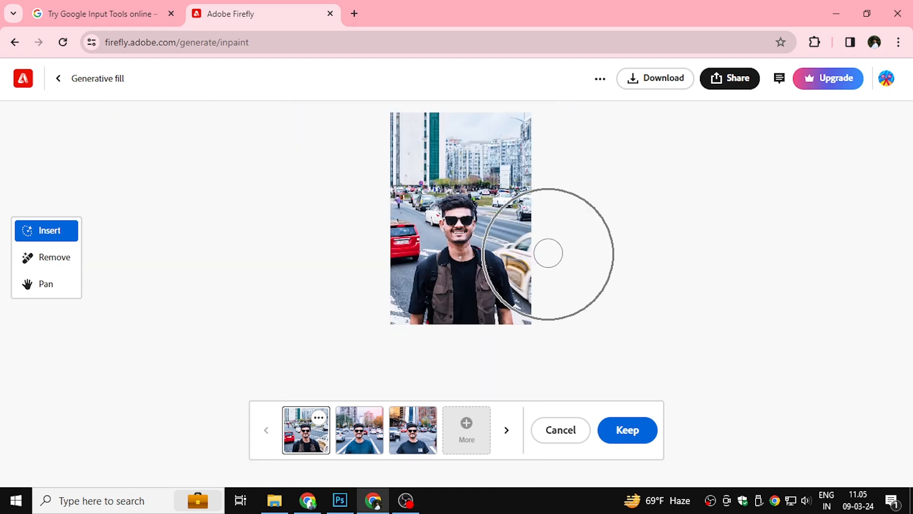
left_click(370, 416)
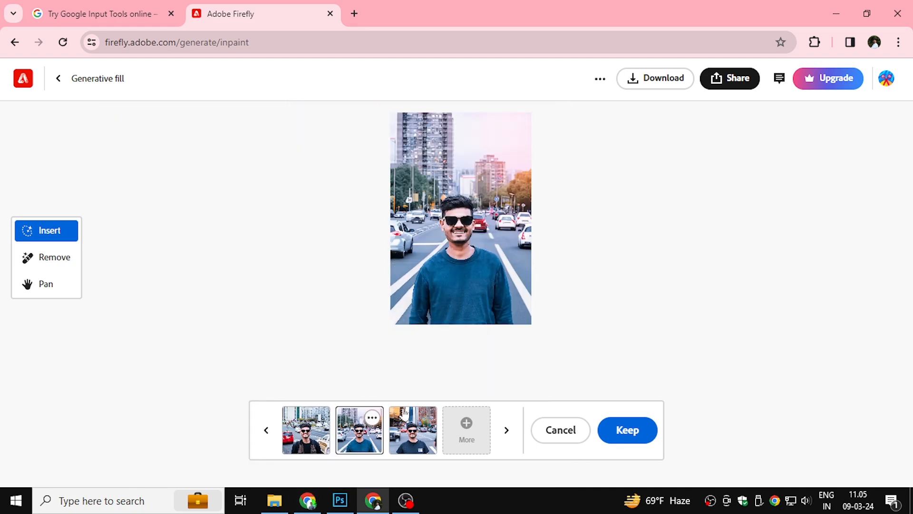
scroll(524, 214, "up", 2)
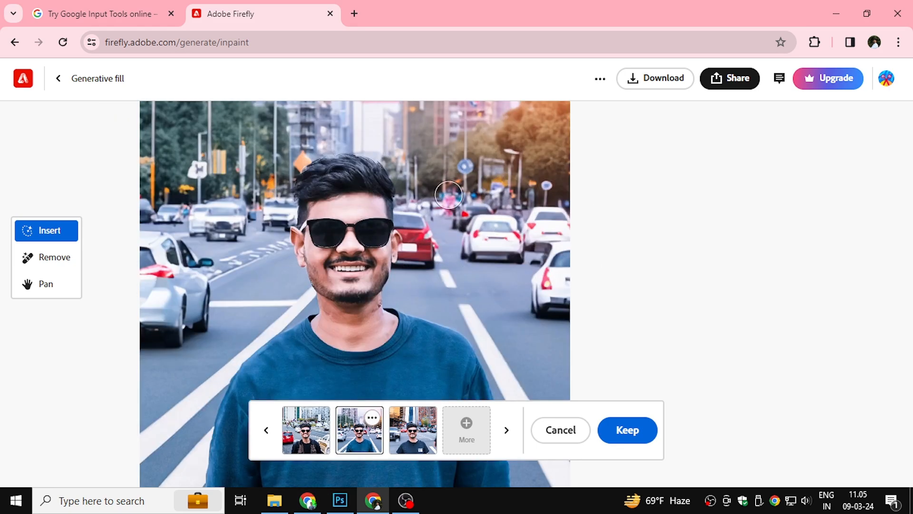
scroll(433, 207, "down", 5)
scroll(468, 228, "down", 1)
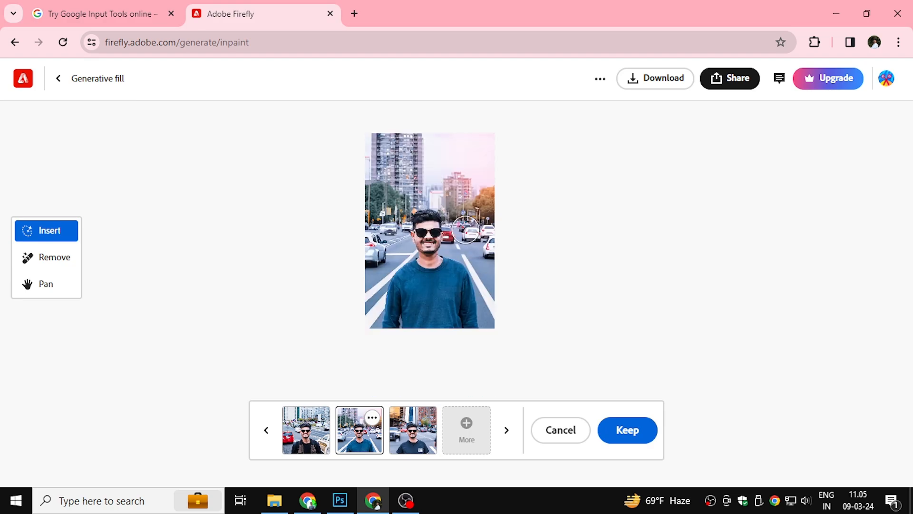
scroll(445, 230, "up", 5)
scroll(444, 230, "down", 4)
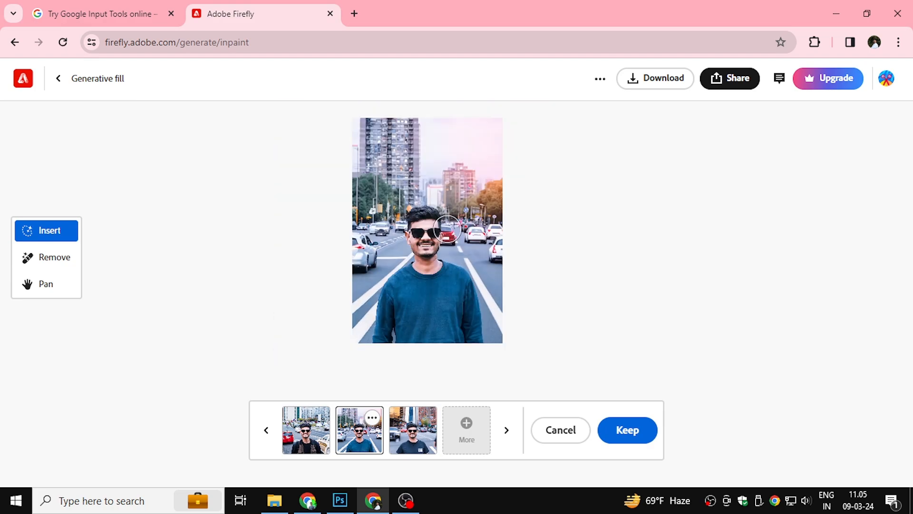
Inspect the third city-road variation and the second one again at several zoom levels, and discard the generated results.
left_click(416, 439)
scroll(424, 326, "up", 3)
scroll(424, 326, "down", 2)
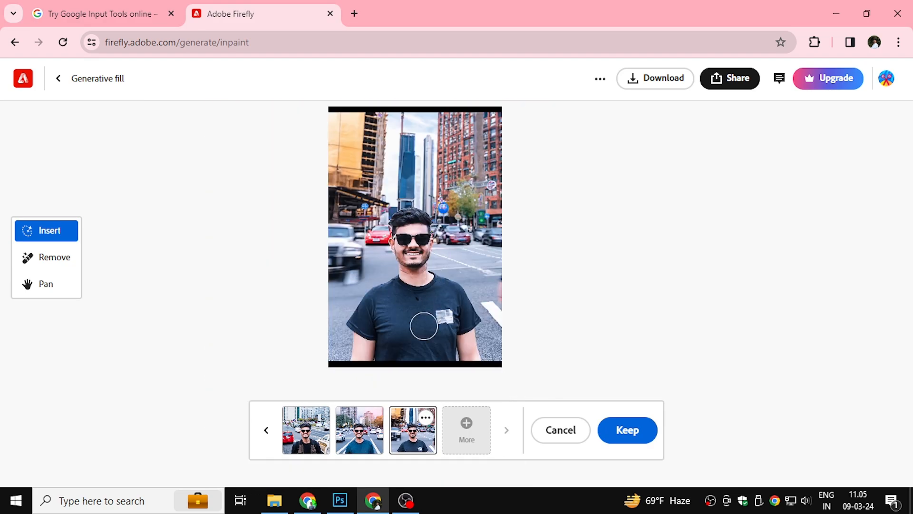
left_click(367, 426)
scroll(440, 267, "down", 2)
scroll(446, 243, "up", 4)
scroll(434, 210, "up", 1)
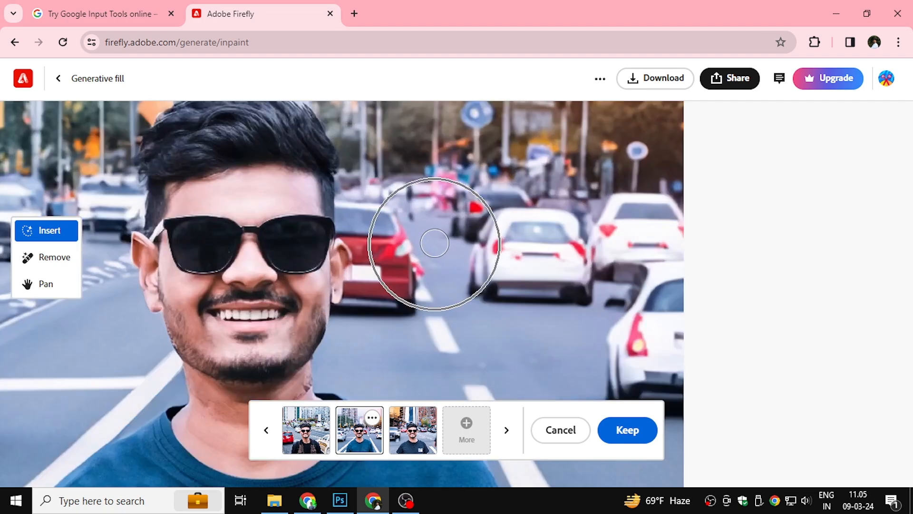
scroll(435, 210, "down", 4)
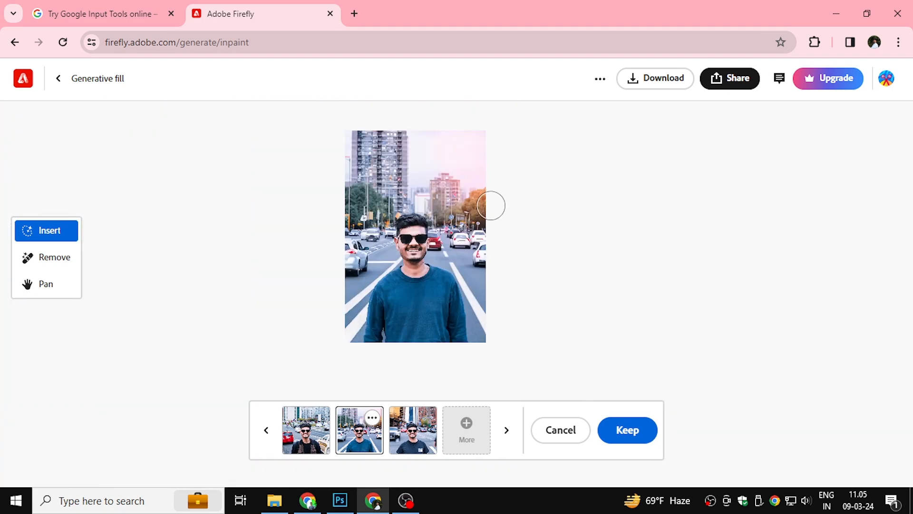
scroll(489, 204, "up", 2)
scroll(489, 204, "down", 3)
scroll(420, 192, "up", 2)
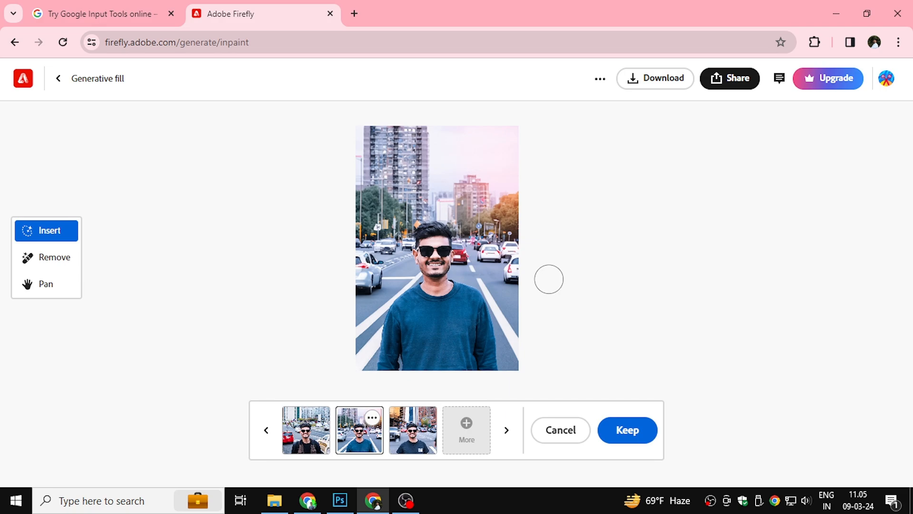
left_click(569, 431)
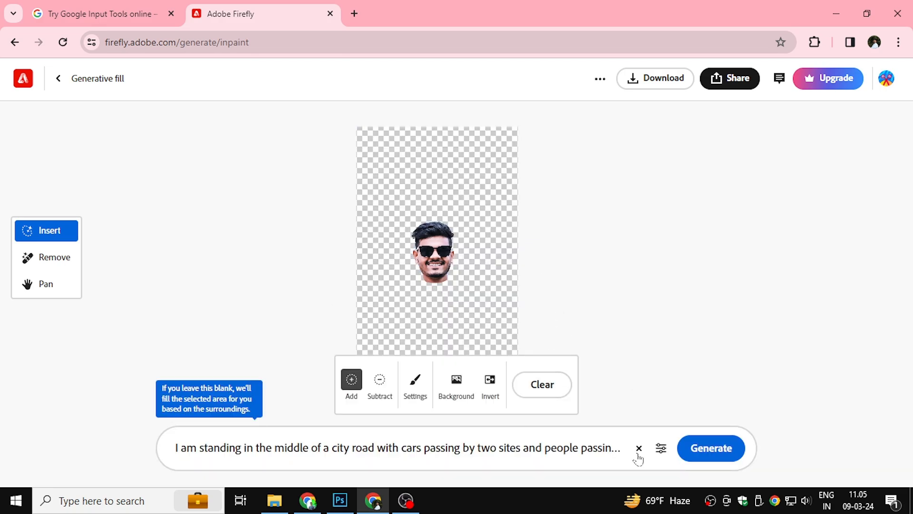
Replace the prompt with the Google Input Tools text about sitting on a bench by a pond with flowers, and generate the fill.
left_click(639, 448)
left_click(96, 13)
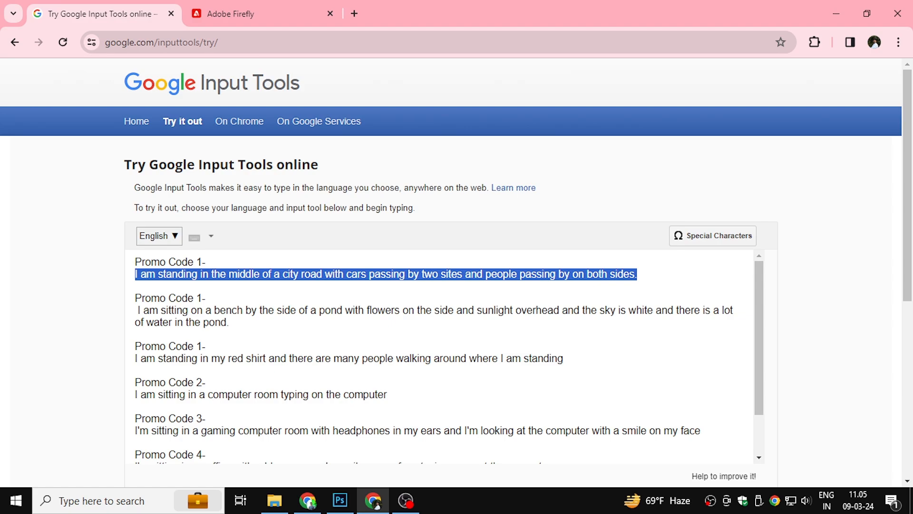
left_click_drag(136, 310, 227, 322)
key("ctrl+c")
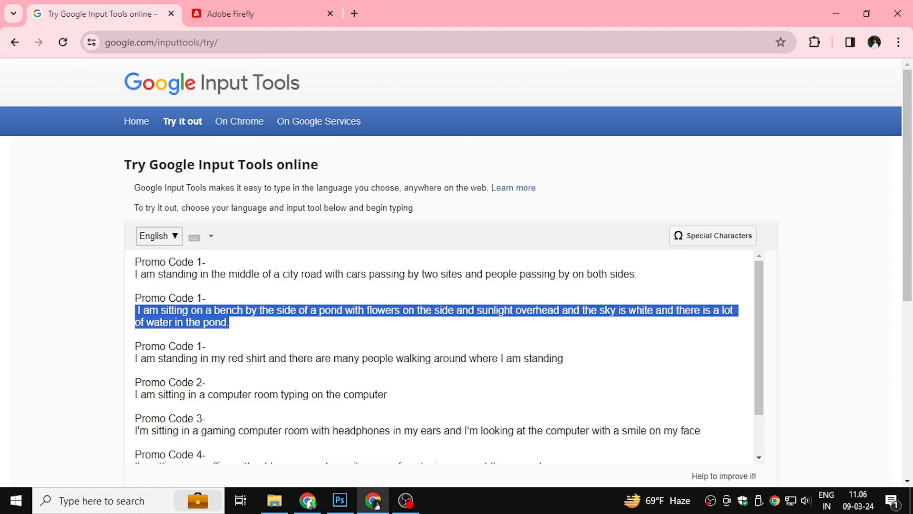
left_click(299, 13)
left_click(433, 448)
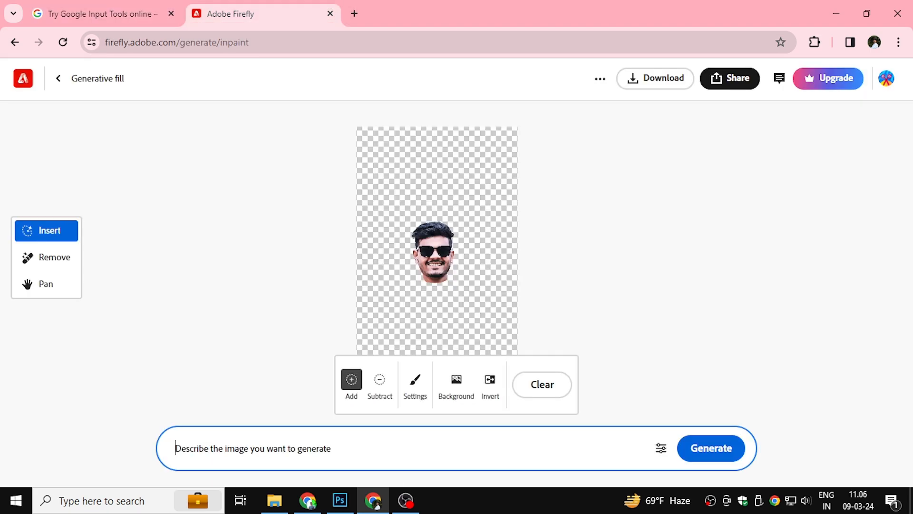
key("ctrl+v")
left_click(717, 457)
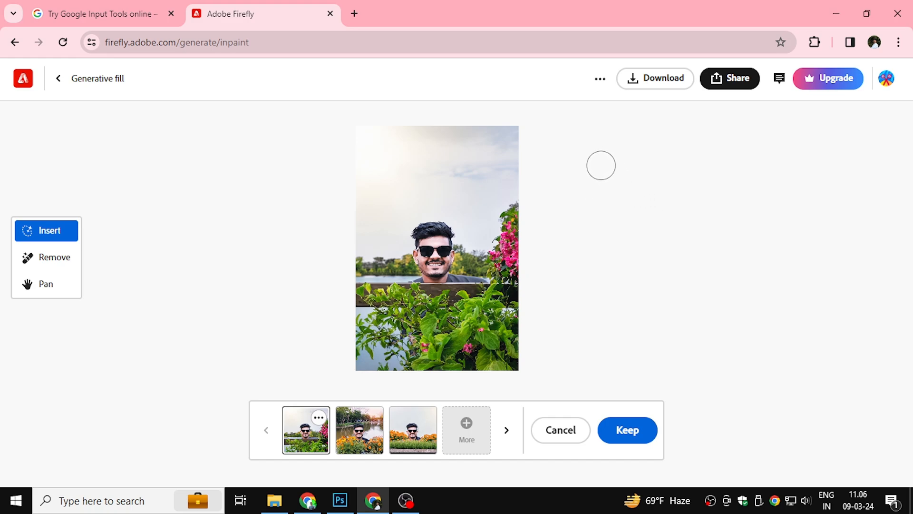
Compare the three generated pond-bench variations, and discard the results.
scroll(601, 165, "up", 3)
scroll(363, 251, "down", 1)
scroll(364, 251, "down", 3)
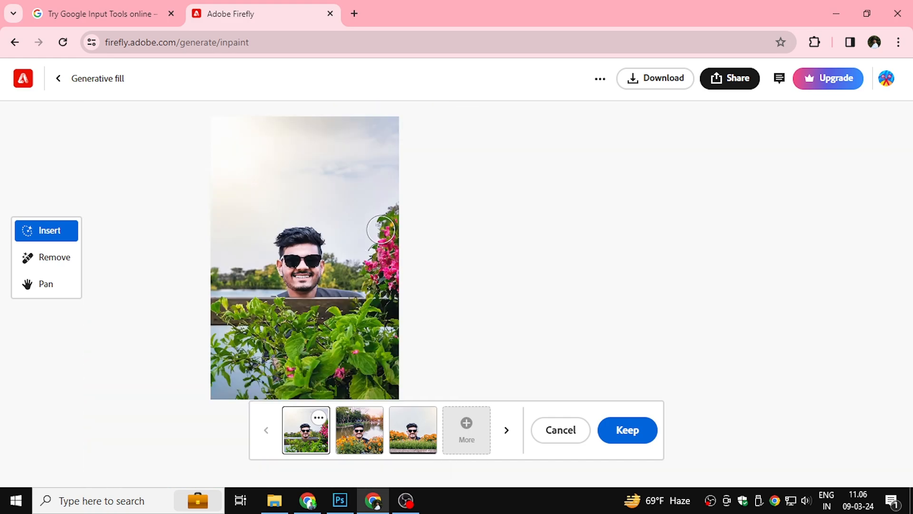
left_click(360, 433)
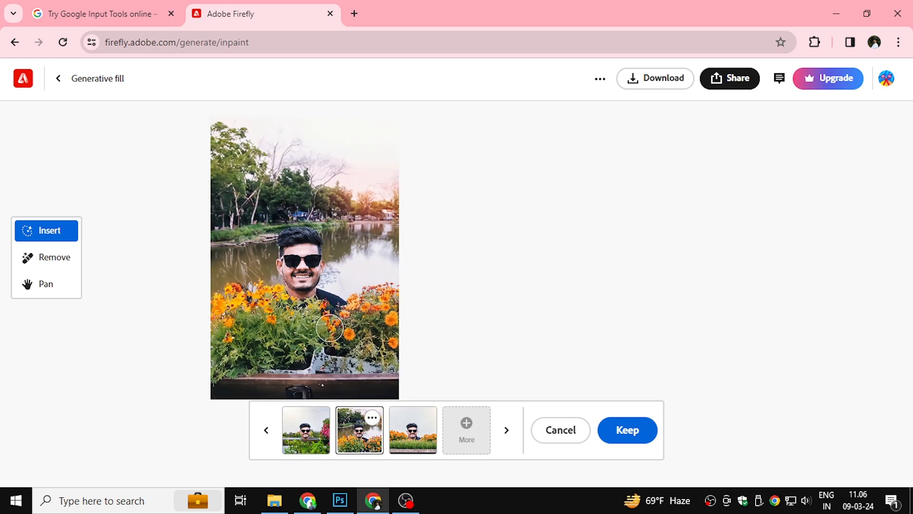
left_click(415, 428)
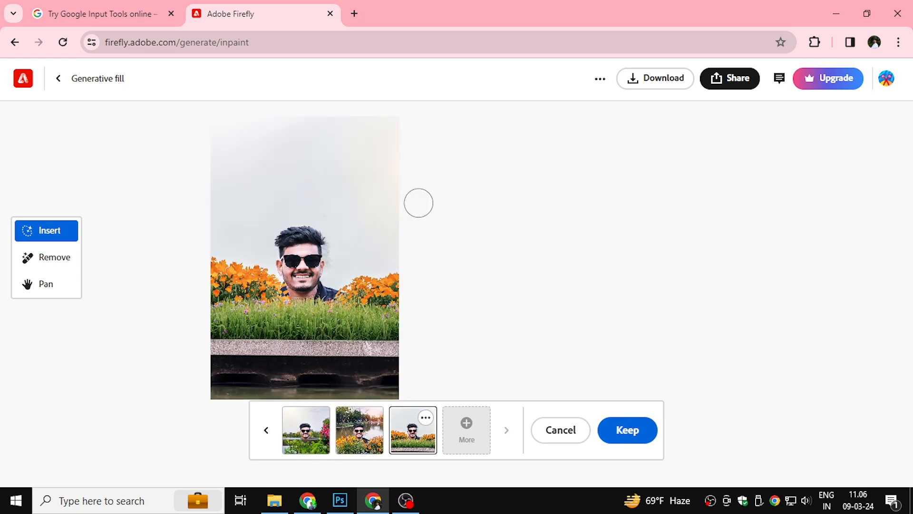
scroll(418, 203, "down", 2)
scroll(408, 214, "up", 1)
scroll(393, 201, "up", 1)
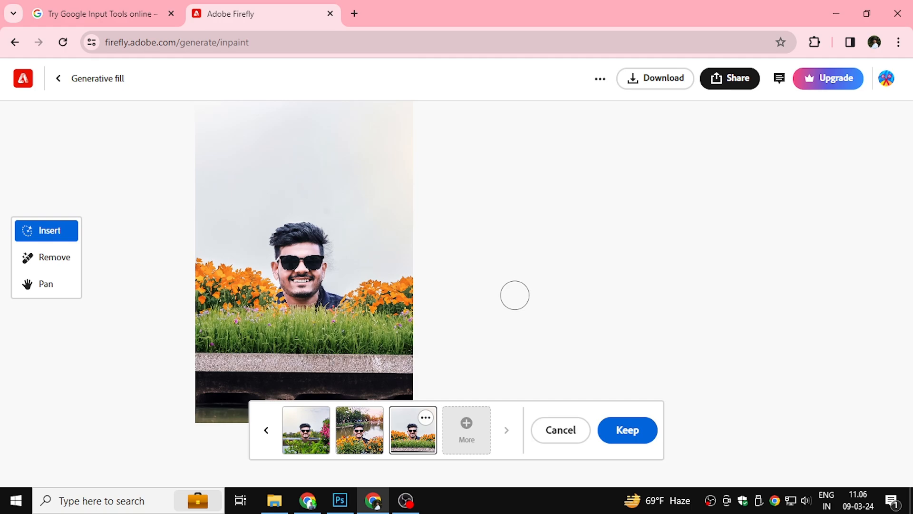
left_click(573, 427)
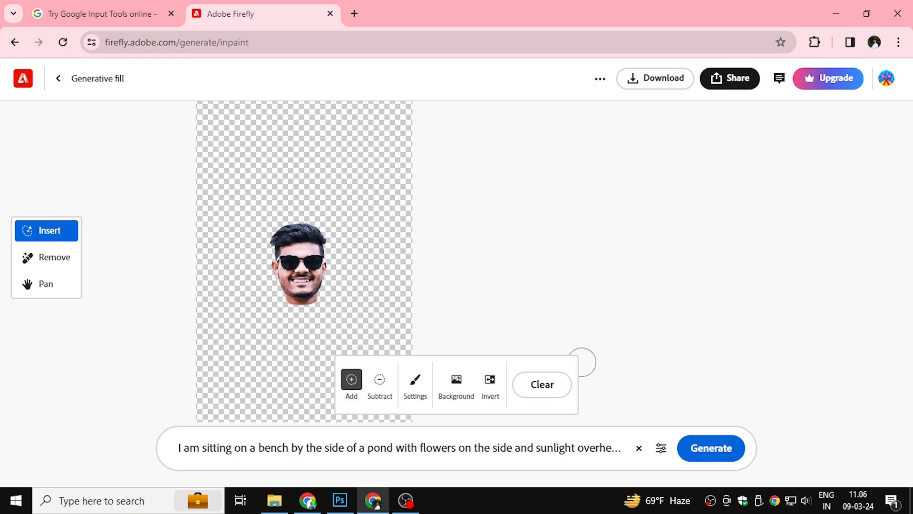
Replace the prompt with "I am standing in my red shirt and there are many people walking around where I am standing" and generate the fill.
left_click(639, 449)
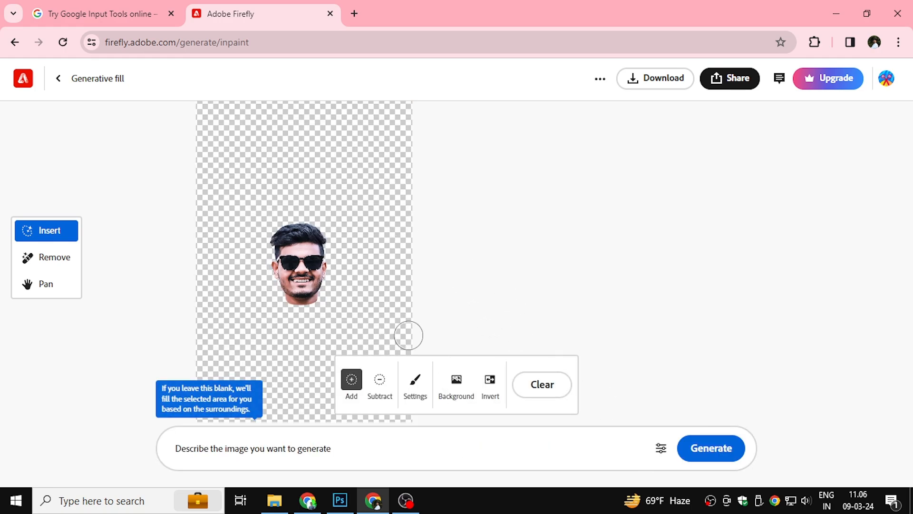
scroll(408, 336, "down", 2)
scroll(267, 278, "up", 1)
scroll(268, 276, "up", 1)
left_click(102, 13)
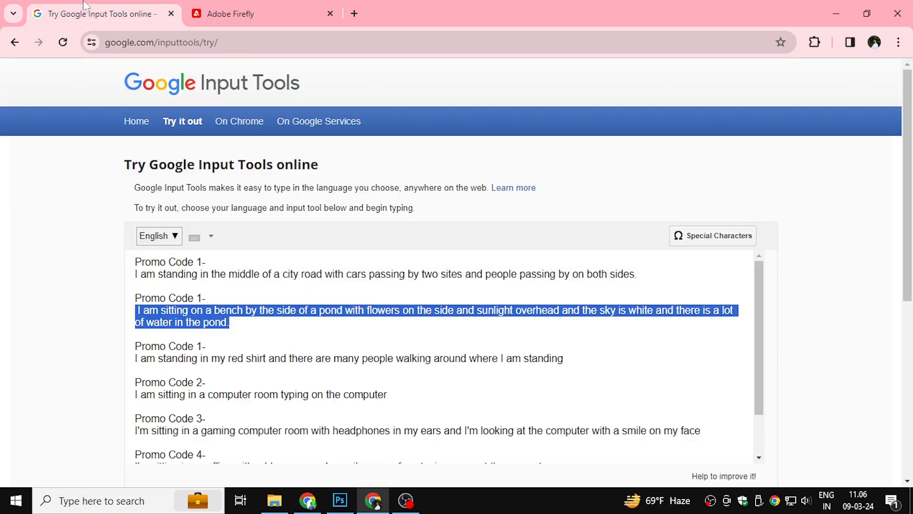
left_click_drag(136, 358, 563, 358)
key("ctrl+c")
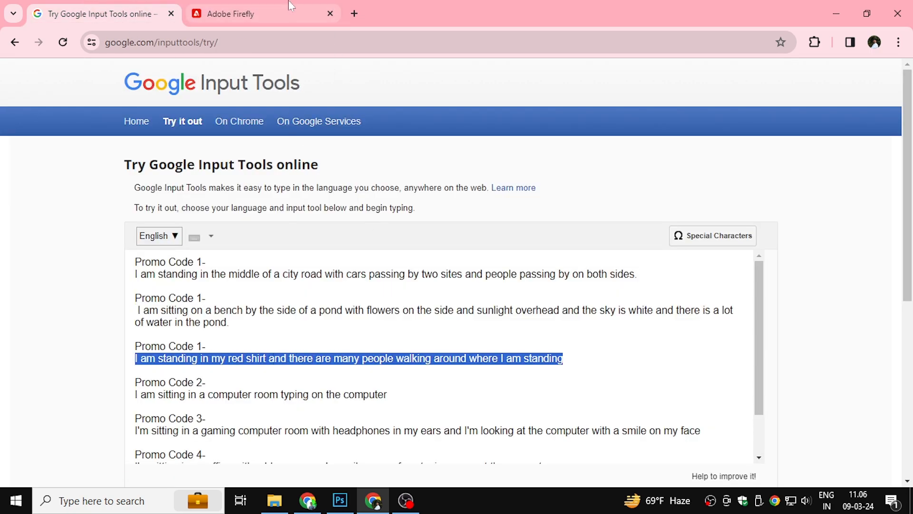
left_click(242, 13)
key("ctrl+v")
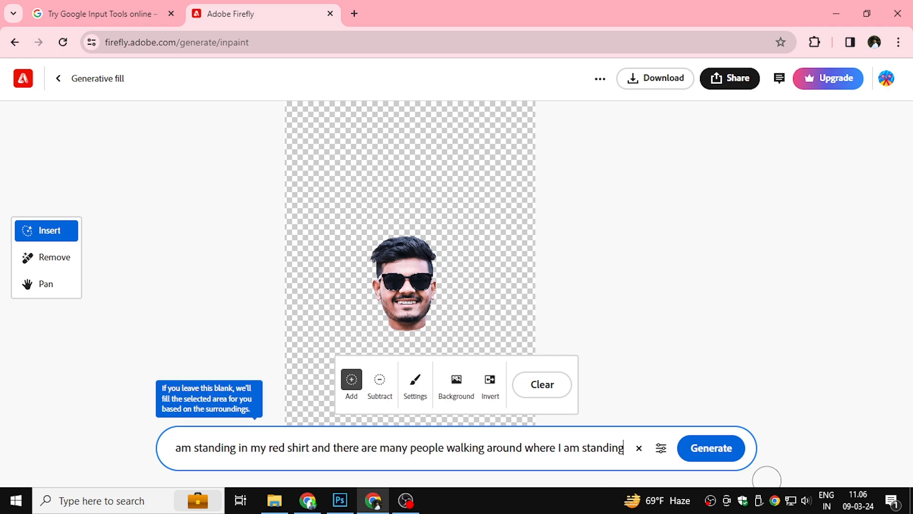
left_click(718, 448)
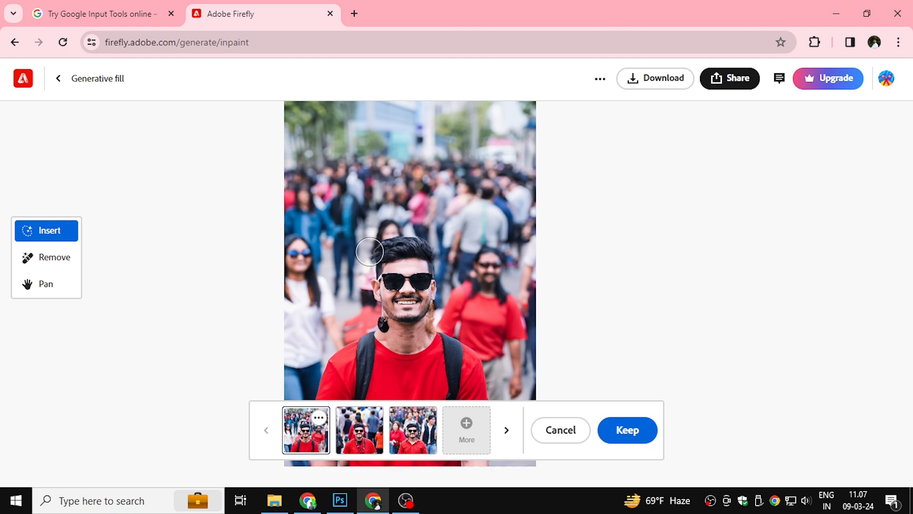
Compare the three generated variations of the man in a red shirt among a crowd, and discard the results.
left_click(366, 449)
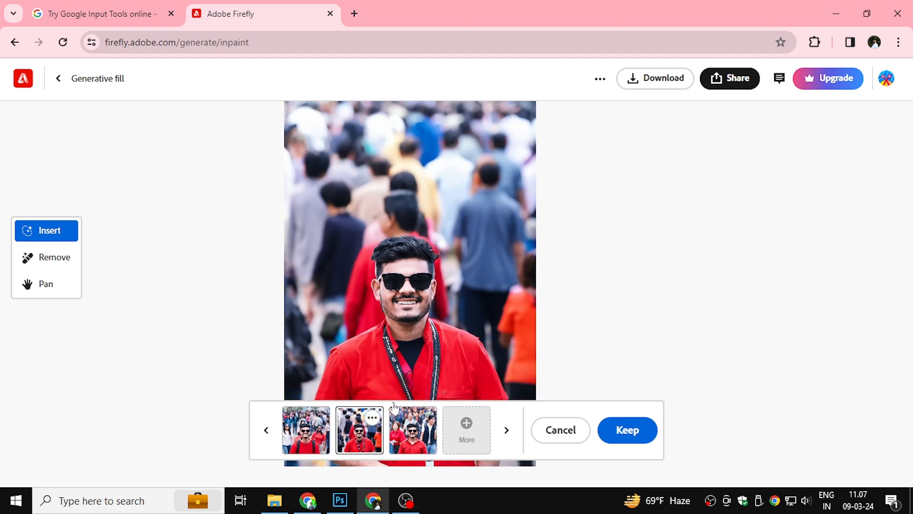
left_click(415, 434)
scroll(475, 253, "down", 5)
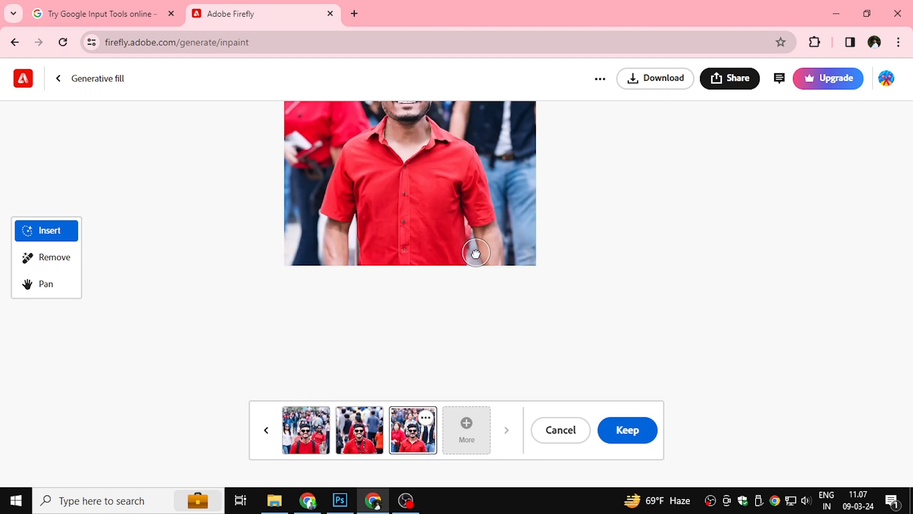
scroll(452, 236, "up", 4)
left_click(357, 435)
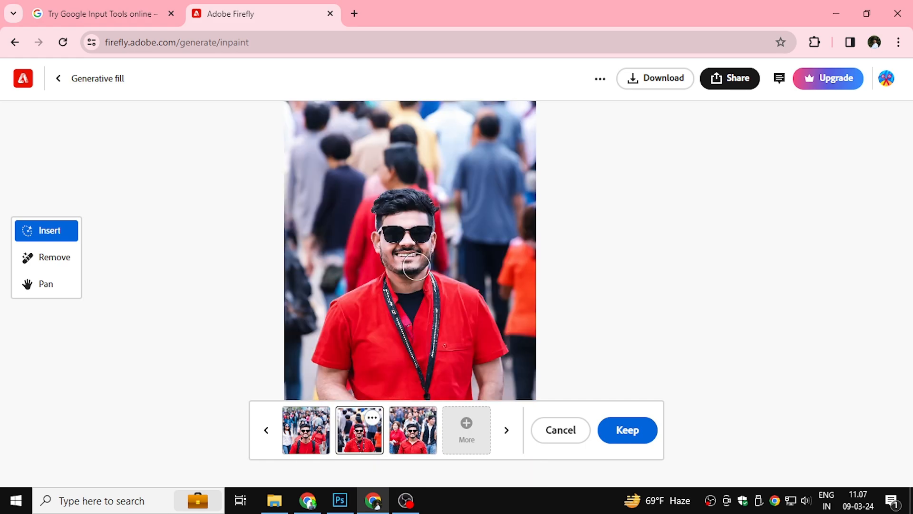
scroll(456, 154, "down", 3)
scroll(437, 200, "up", 2)
left_click(302, 447)
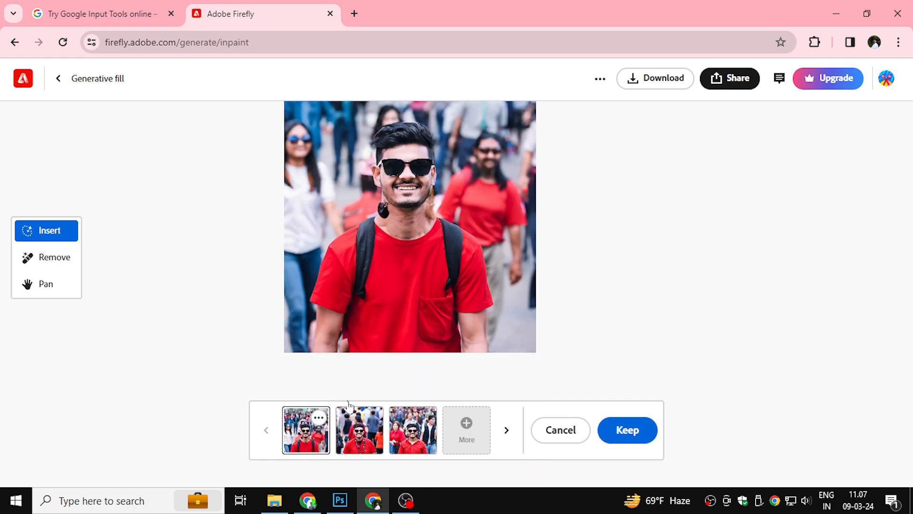
left_click(553, 433)
Copy the Promo Code 2 prompt about sitting in a computer room from the Google Input Tools page.
left_click(47, 15)
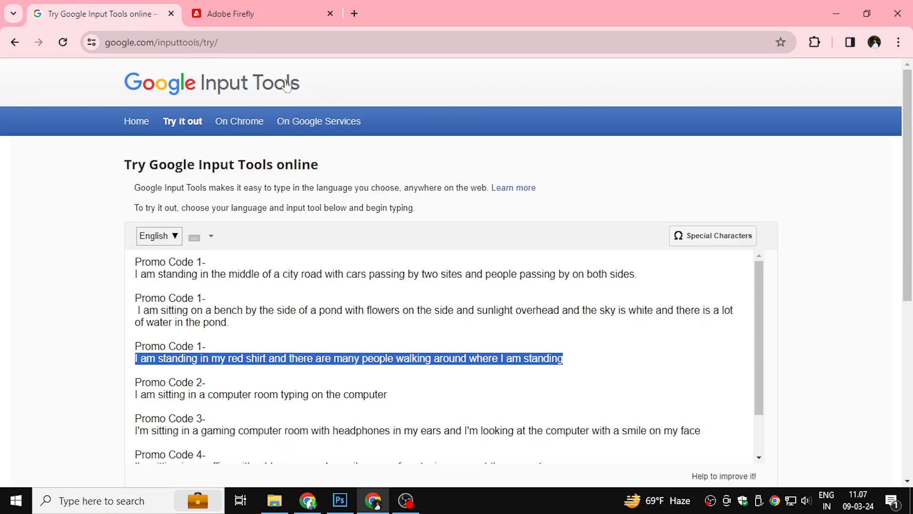
scroll(443, 352, "down", 2)
triple_click(285, 343)
key("ctrl+c")
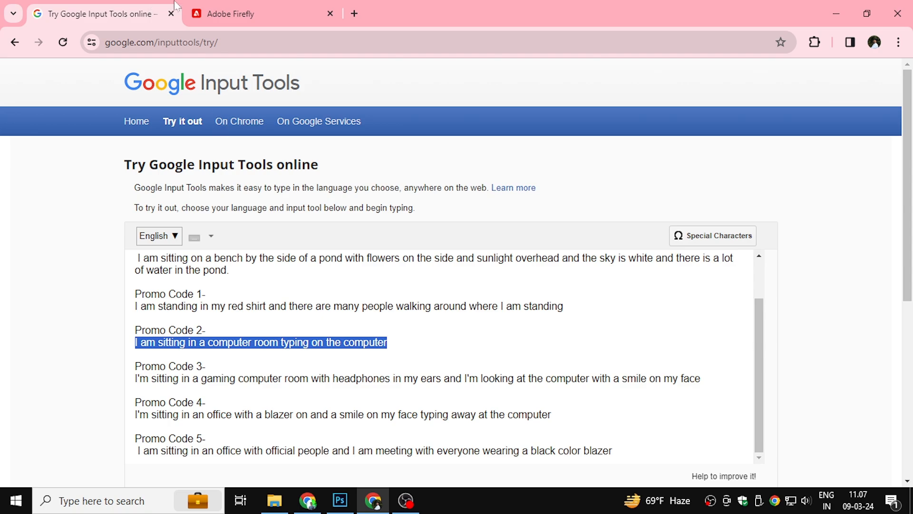
Replace the Firefly prompt with "I am sitting in a computer room typing on the computer" and generate the fill.
left_click(224, 15)
left_click(649, 450)
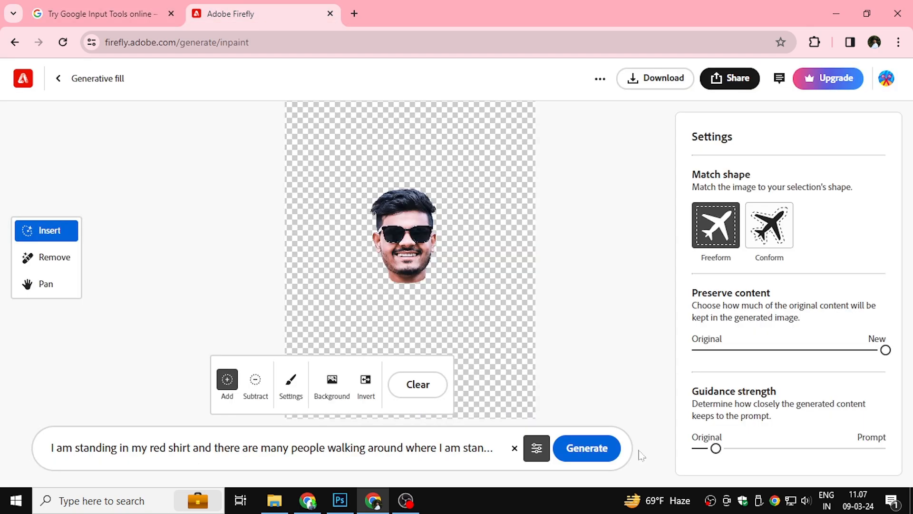
left_click(514, 448)
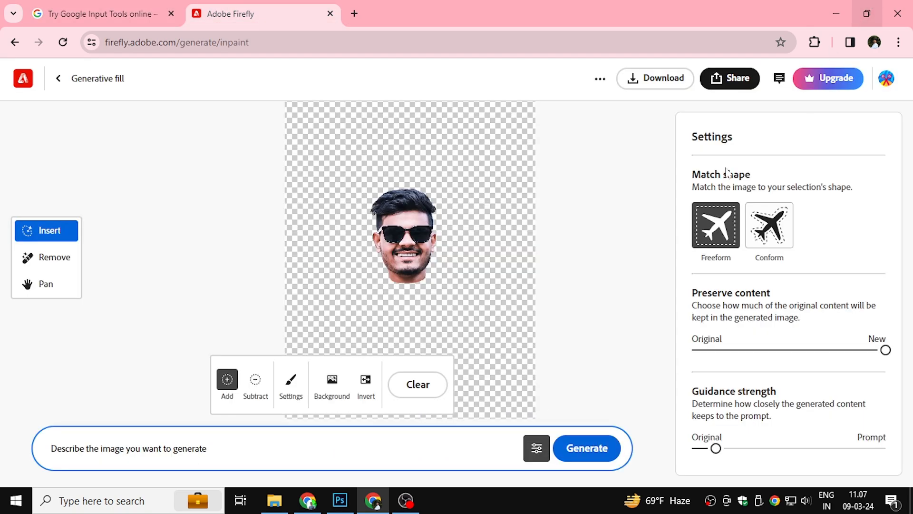
left_click(618, 193)
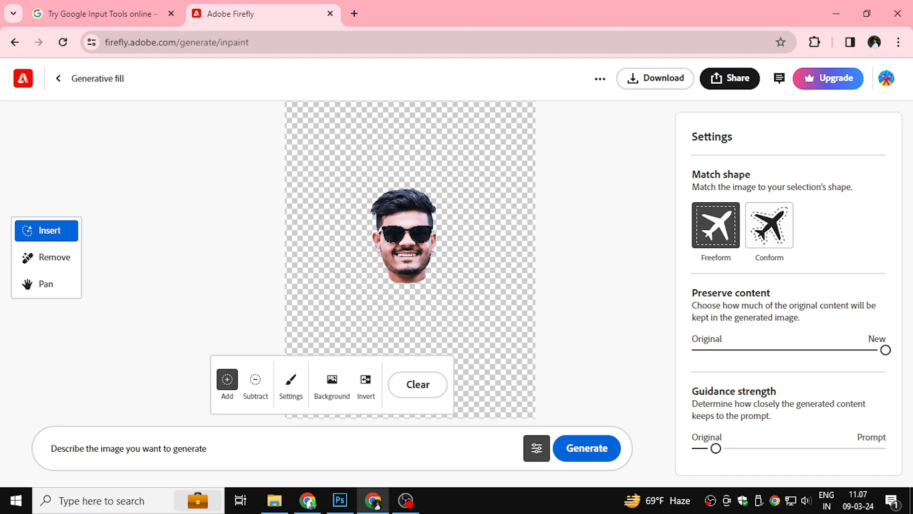
left_click(190, 448)
key("ctrl+v")
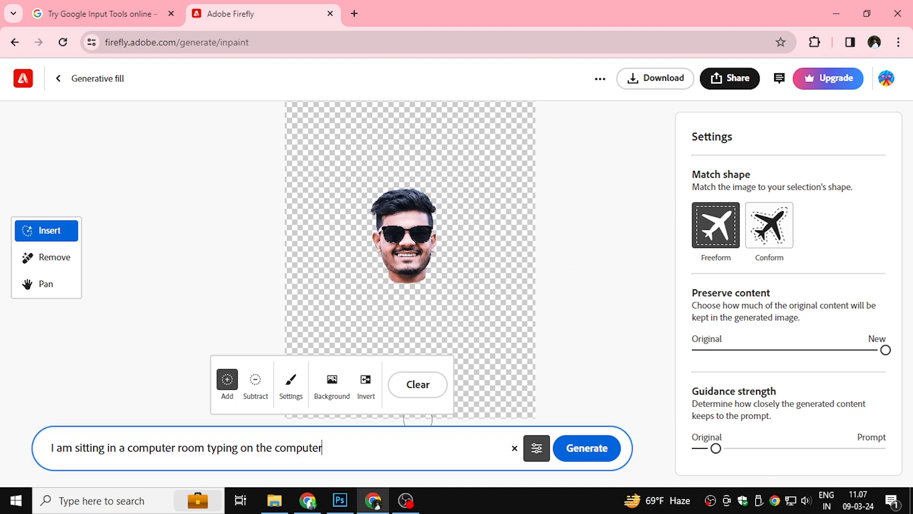
left_click(588, 459)
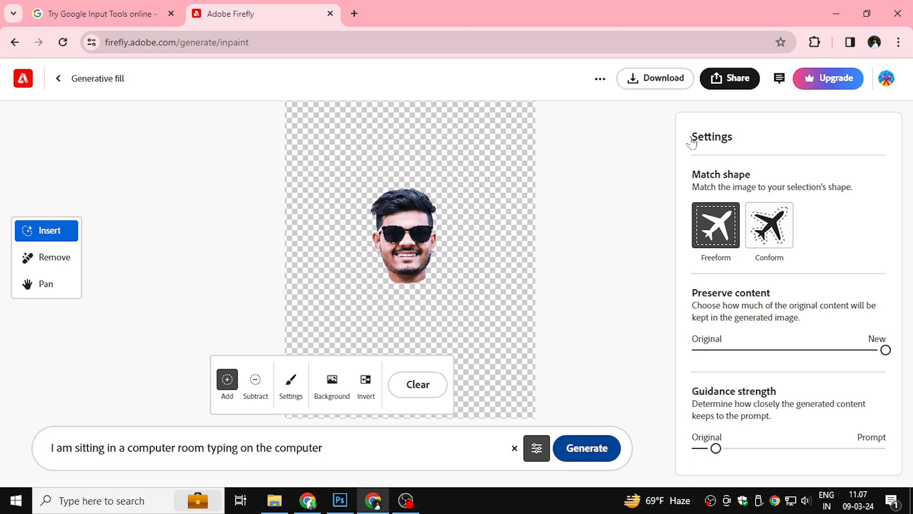
left_click(529, 458)
left_click(558, 453)
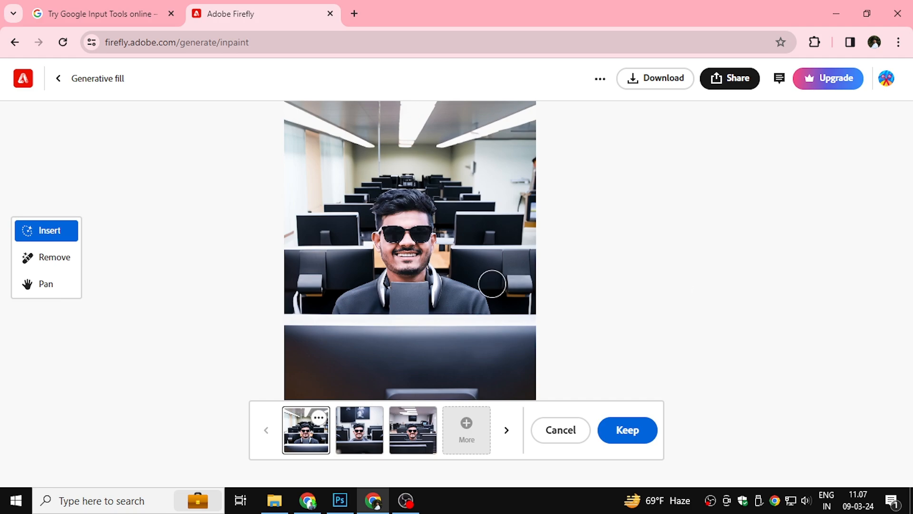
Compare the generated computer-room variations, and discard the results.
left_click(371, 447)
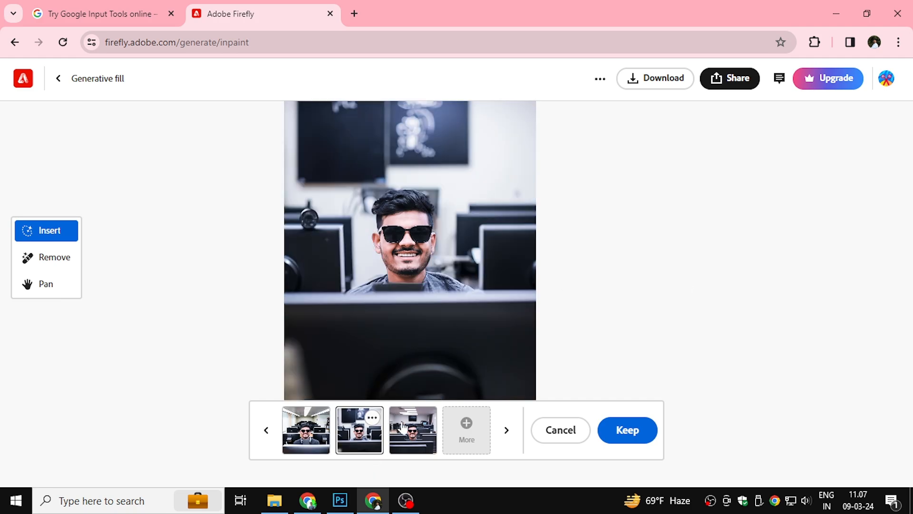
left_click(397, 428)
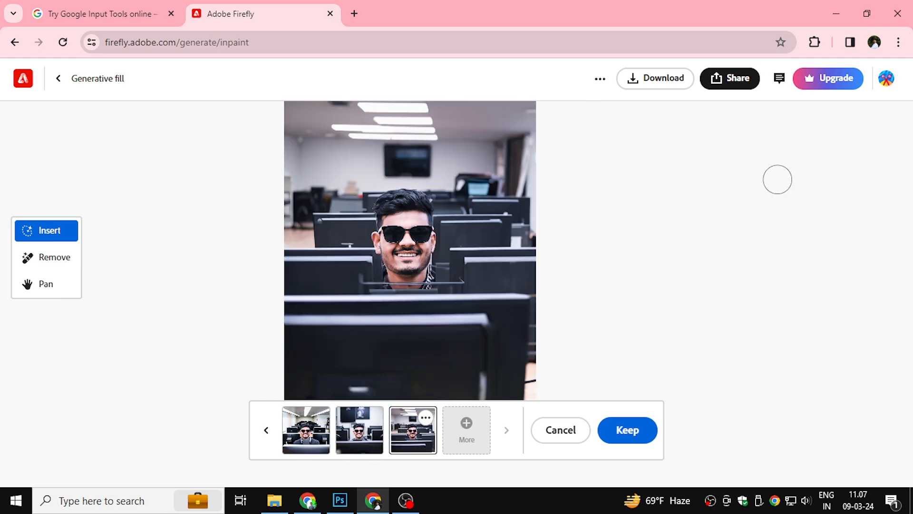
left_click(581, 433)
Copy the Promo Code 4 prompt about sitting in an office with a blazer from the Google Input Tools page.
left_click(100, 13)
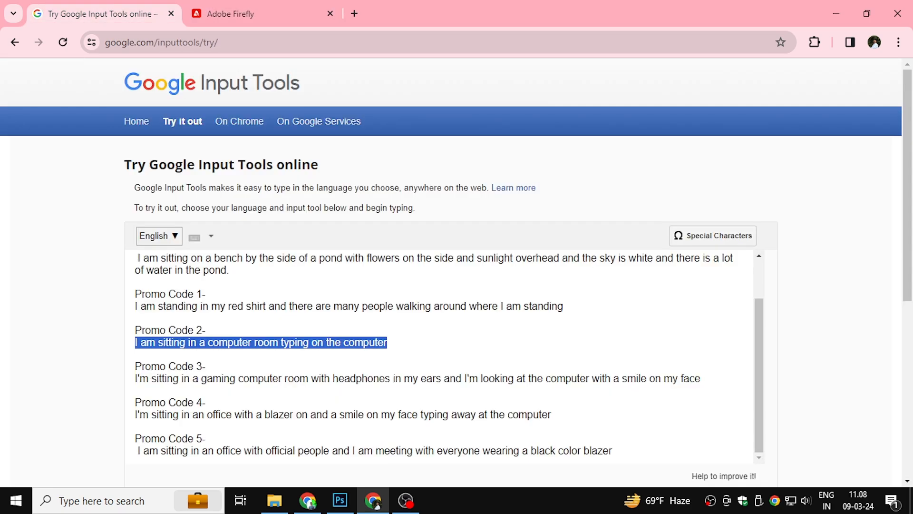
scroll(457, 272, "down", 2)
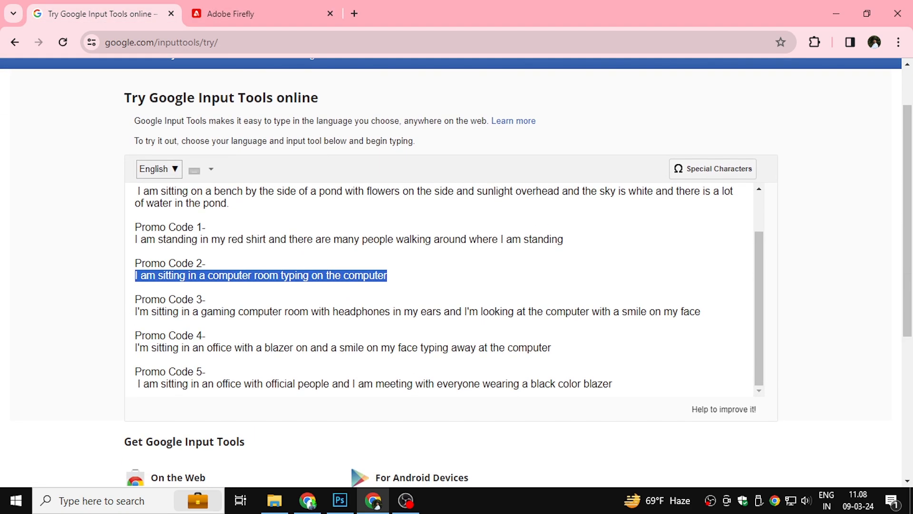
left_click_drag(135, 312, 700, 312)
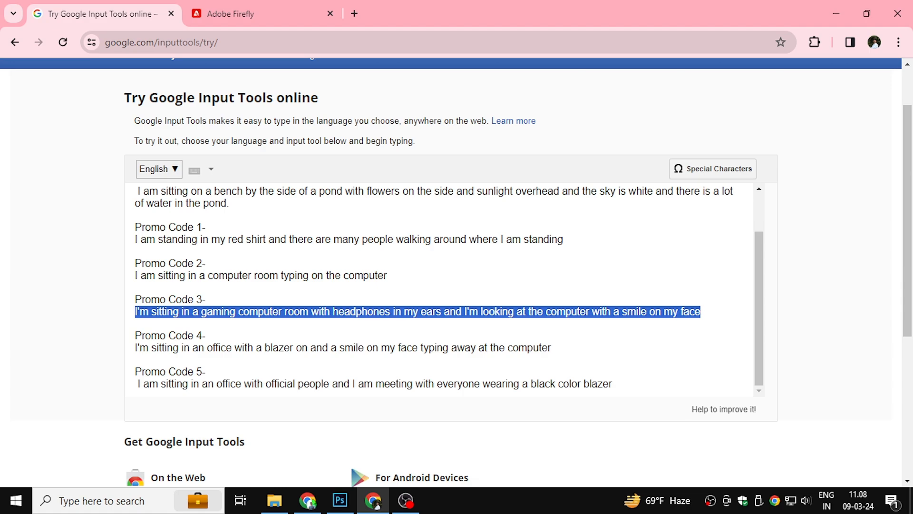
left_click_drag(552, 348, 103, 354)
key("ctrl+c")
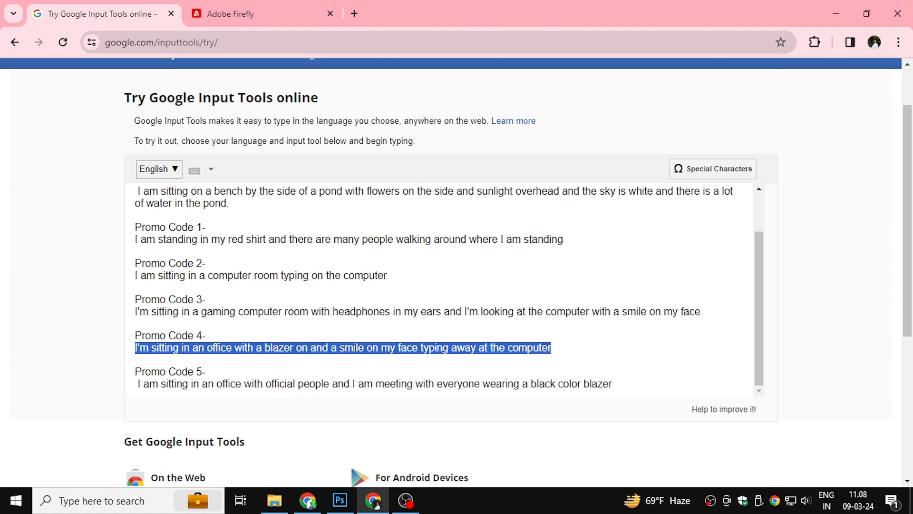
Enter "I'm sitting in an office with a blazer on and a smile on my face typing away at the computer" in Firefly and generate.
left_click(279, 5)
left_click(638, 448)
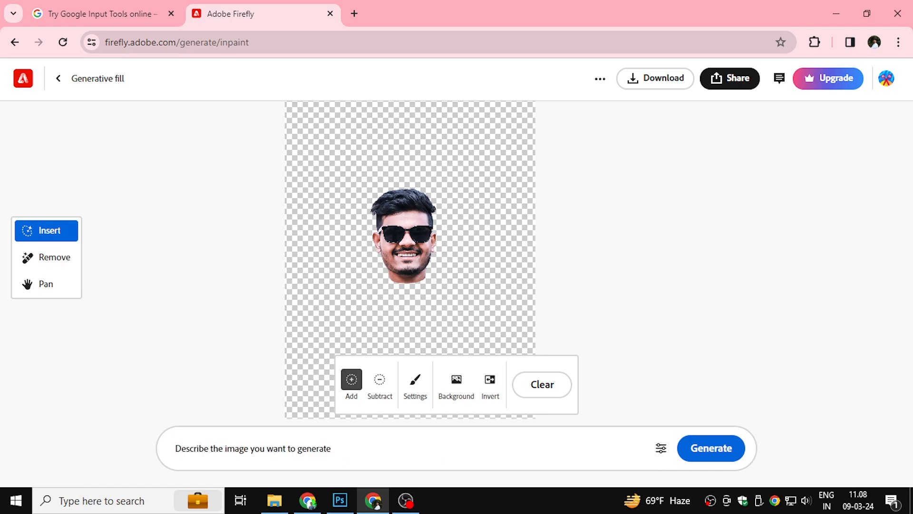
key("ctrl+v")
left_click(711, 448)
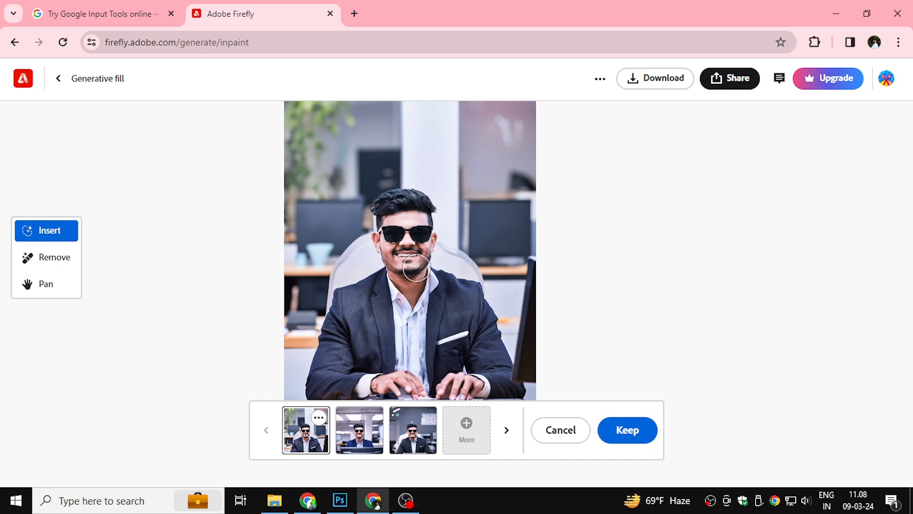
Compare the office blazer variations and download the second one, accepting the Content Credentials notice.
left_click(363, 436)
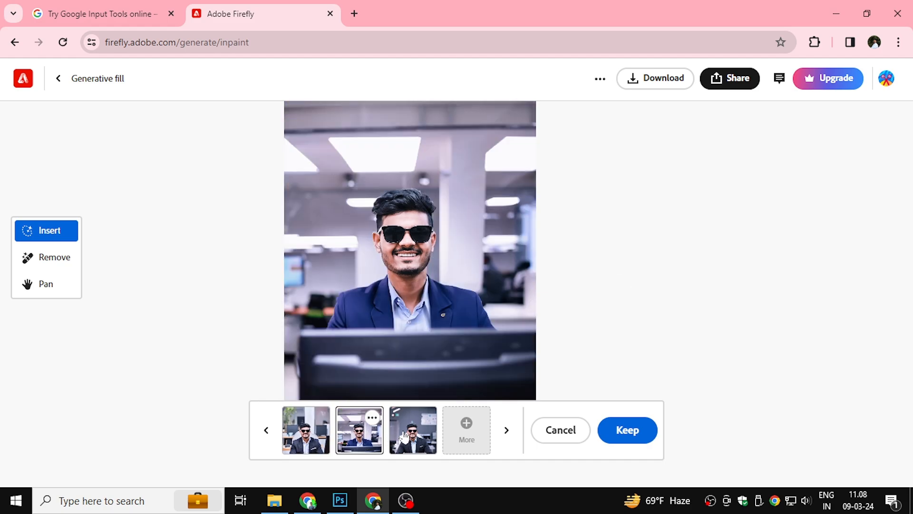
left_click(405, 437)
left_click(366, 434)
left_click(659, 80)
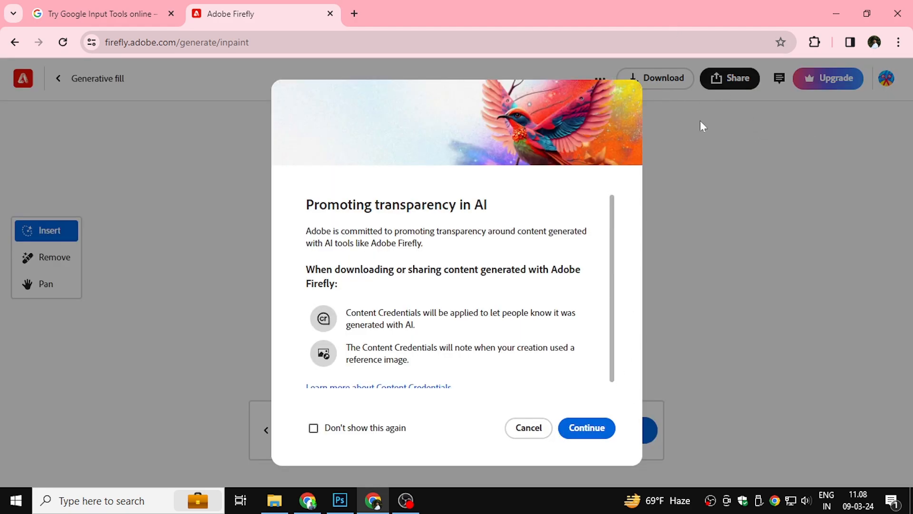
left_click(363, 430)
left_click(590, 429)
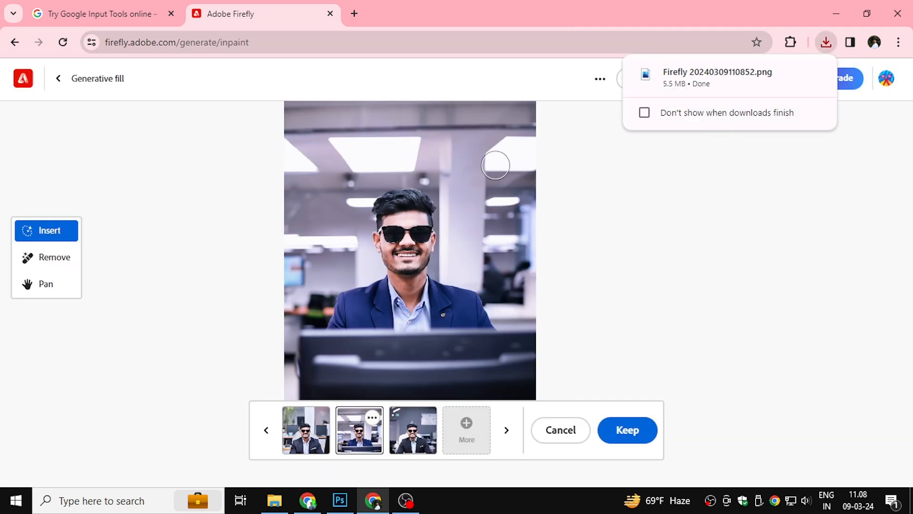
Copy the Promo Code 5 prompt about meeting official people in an office from the Google Input Tools page.
left_click(130, 9)
scroll(362, 281, "down", 3)
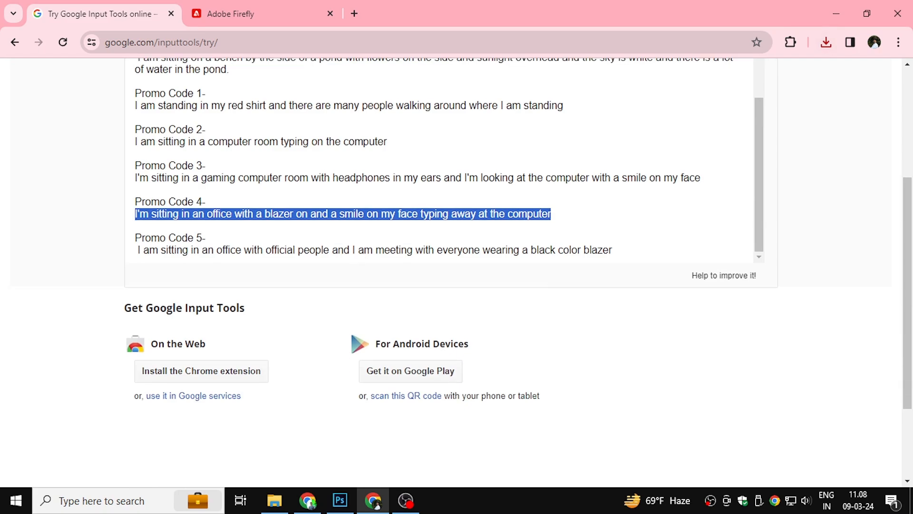
left_click_drag(138, 250, 613, 251)
key("ctrl+c")
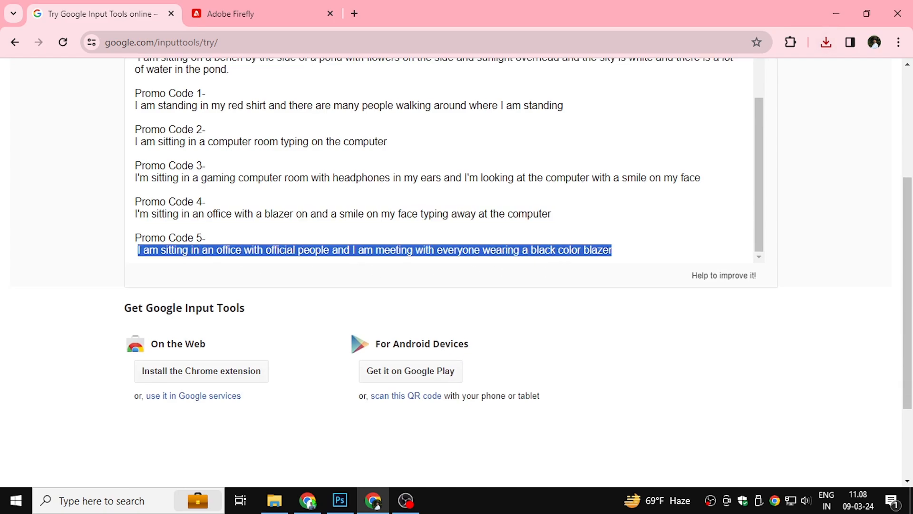
Discard the blazer results in Firefly and generate a fill from the copied prompt about meeting official people in a black color blazer.
left_click(257, 13)
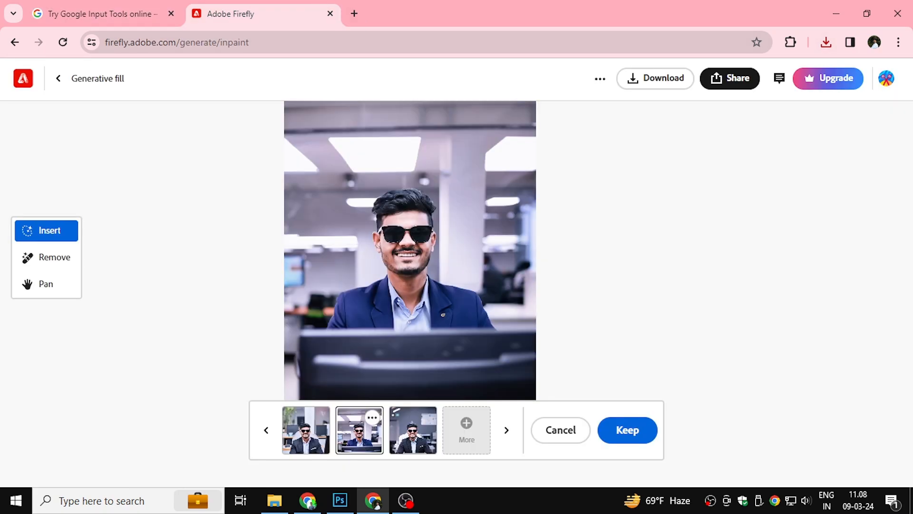
left_click(547, 433)
left_click(409, 448)
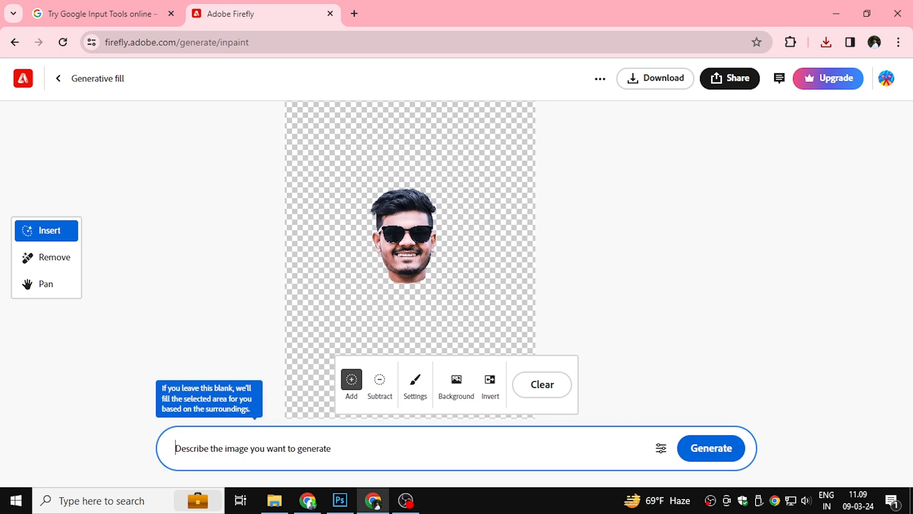
key("ctrl+v")
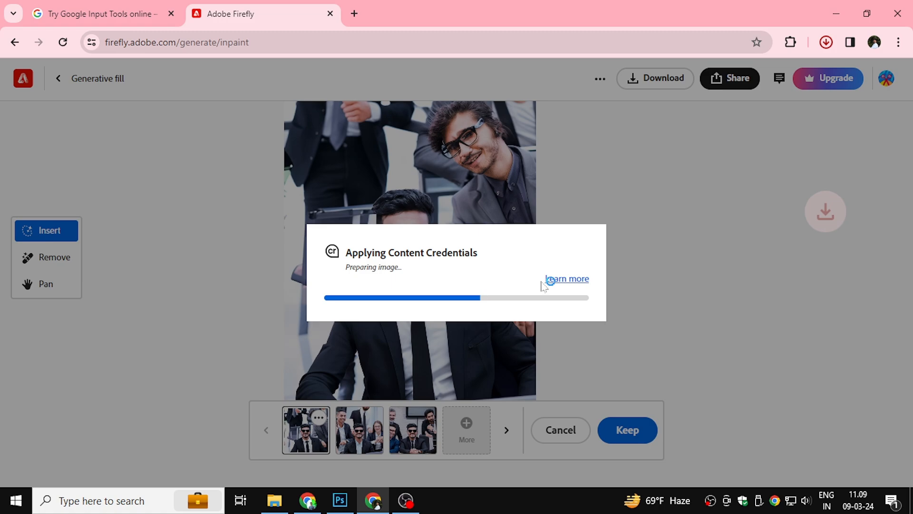
View the second and third office-meeting variations, and discard the results.
left_click(373, 433)
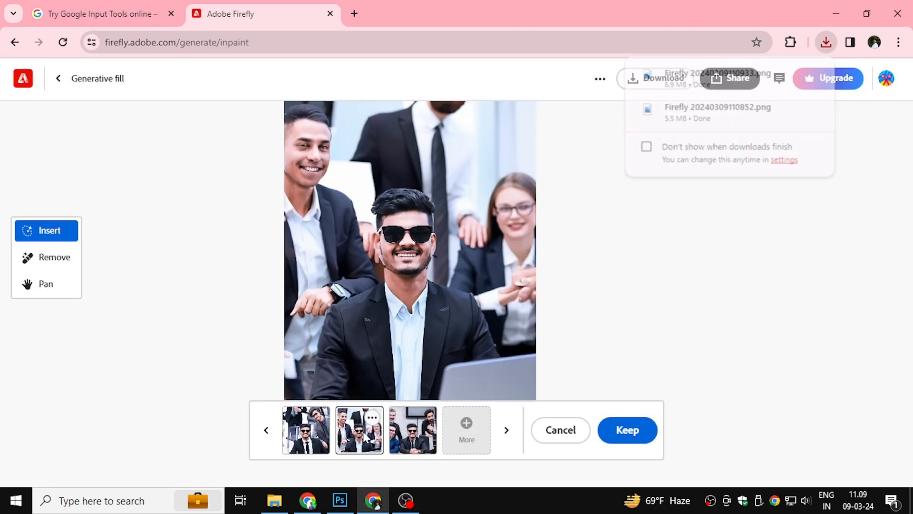
left_click(419, 439)
left_click(577, 431)
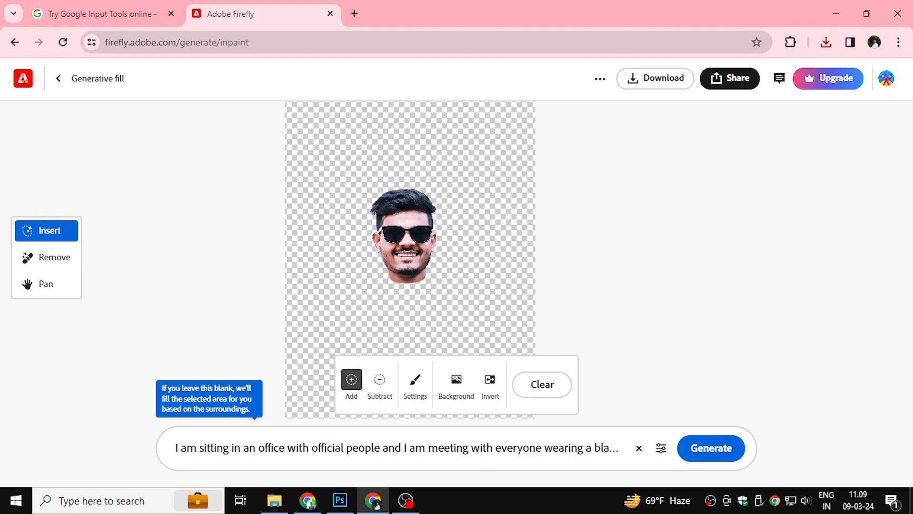
Shorten the prompt to "I am sitting in an office with official look a black color blazer" and generate the fill.
left_click_drag(346, 447, 401, 448)
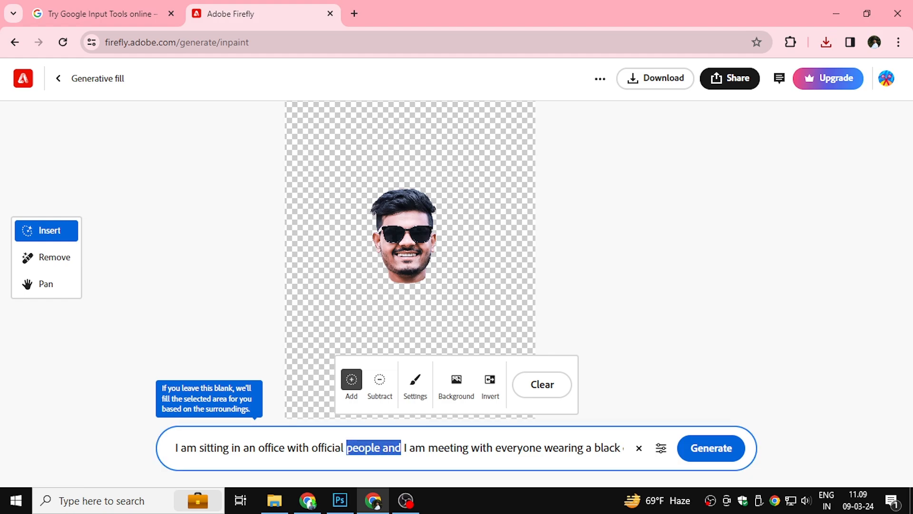
key("BackSpace")
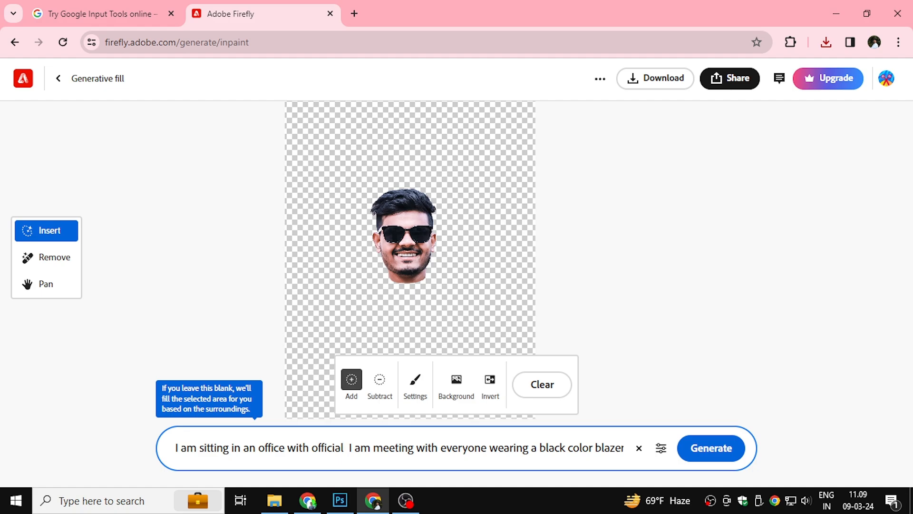
left_click_drag(349, 447, 528, 448)
key("BackSpace")
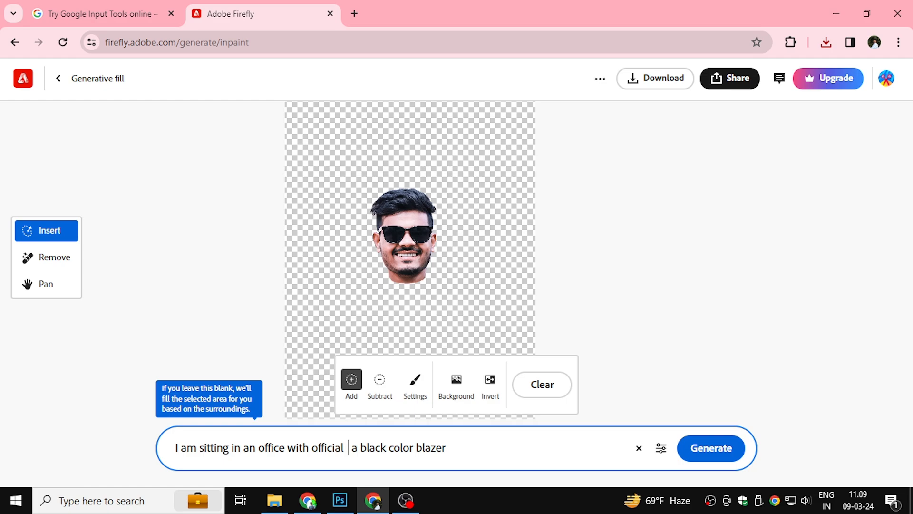
type("look")
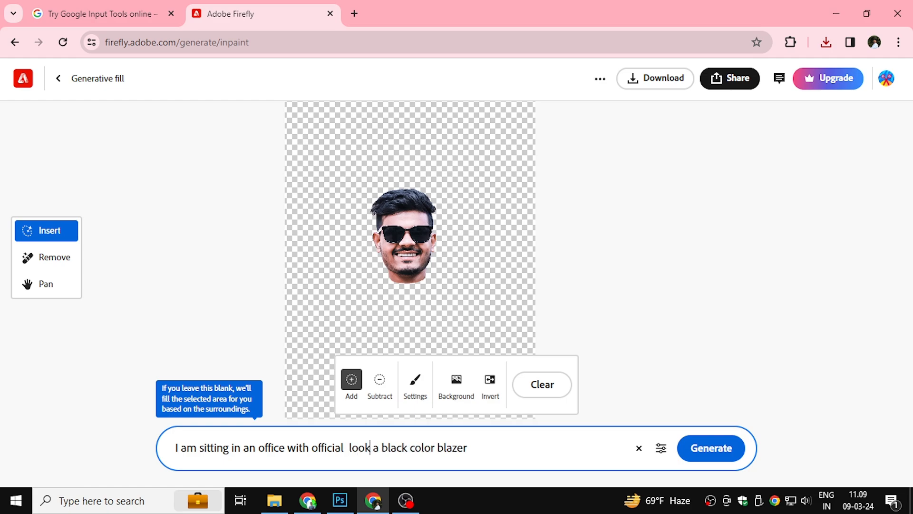
left_click(690, 458)
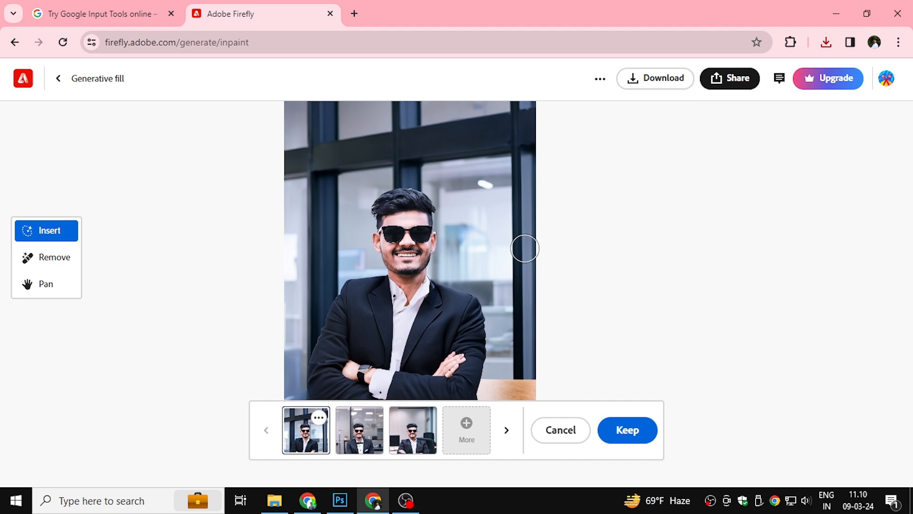
Download the three black-blazer office variations from Firefly and switch to the Downloads folder in File Explorer.
left_click(655, 78)
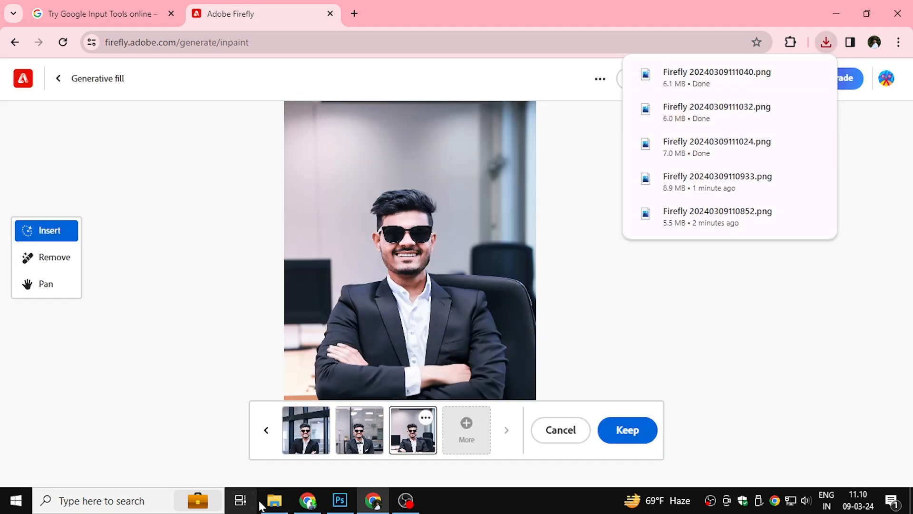
left_click(274, 501)
left_click(50, 343)
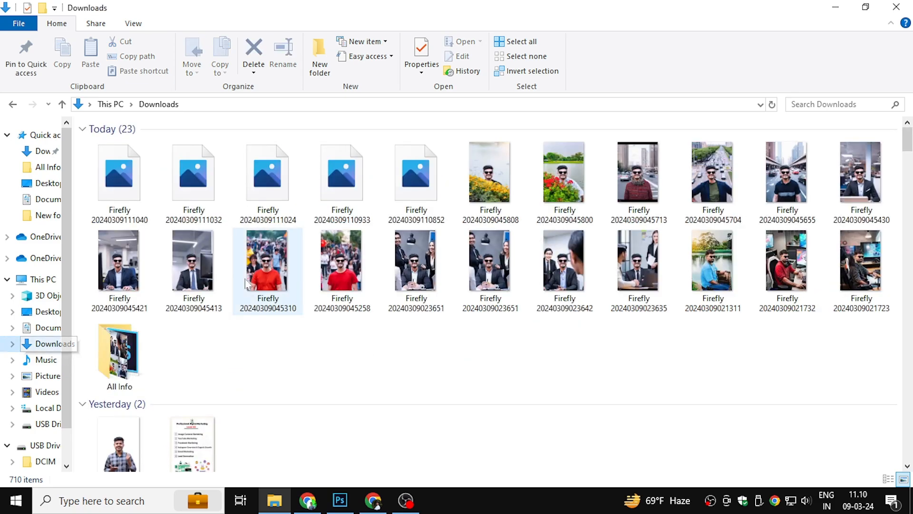
View the downloaded office images Firefly 20240309111040.png and Firefly 20240309111032.png up close in the photo viewer, closing each one after inspection.
double_click(116, 179)
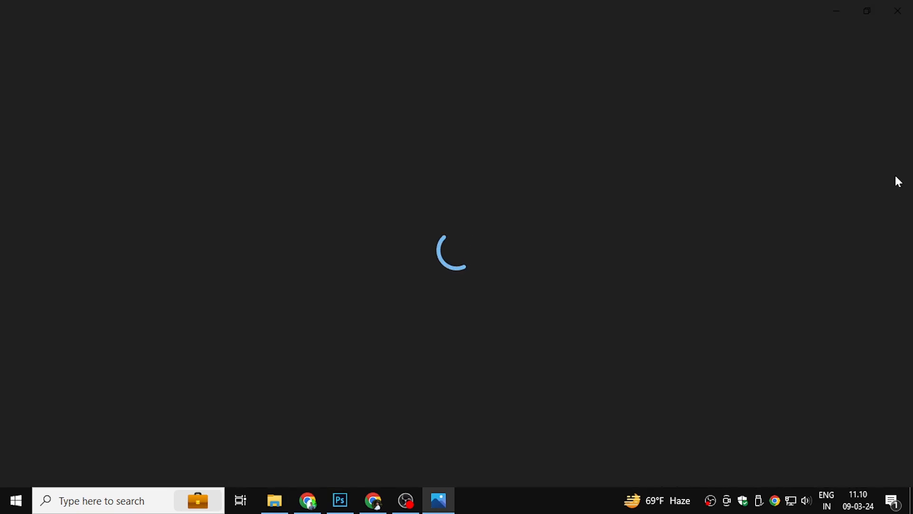
scroll(452, 256, "up", 2)
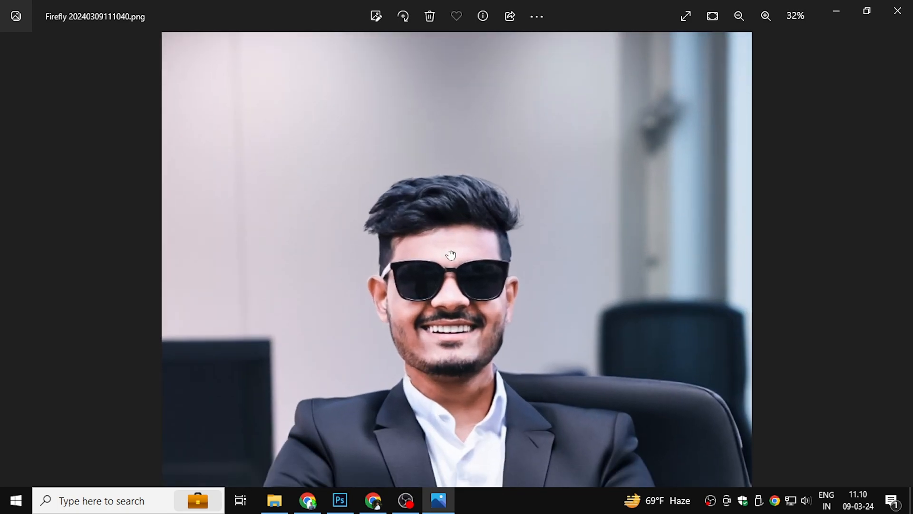
scroll(560, 210, "down", 2)
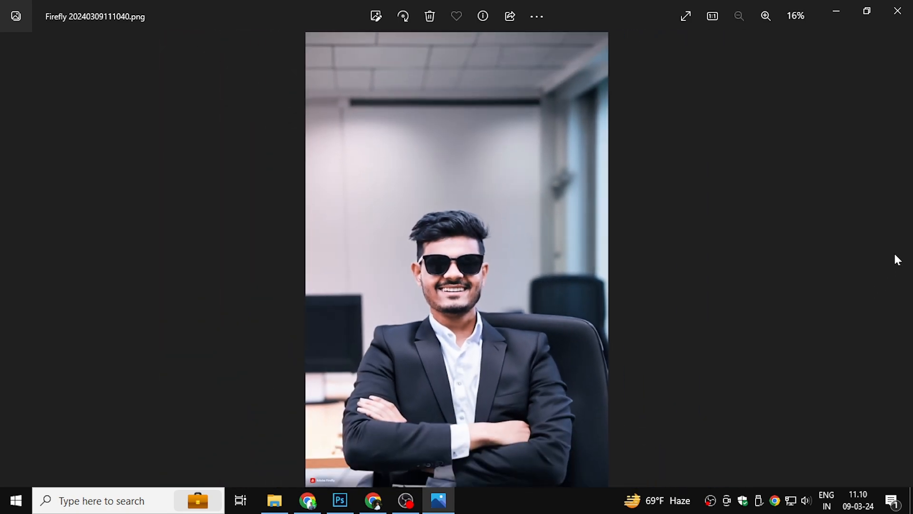
left_click(898, 11)
left_click(193, 183)
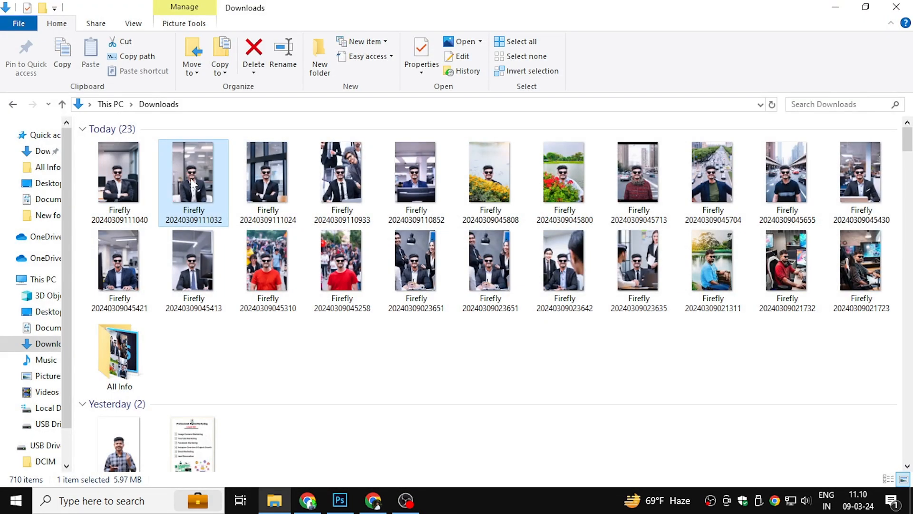
key("Return")
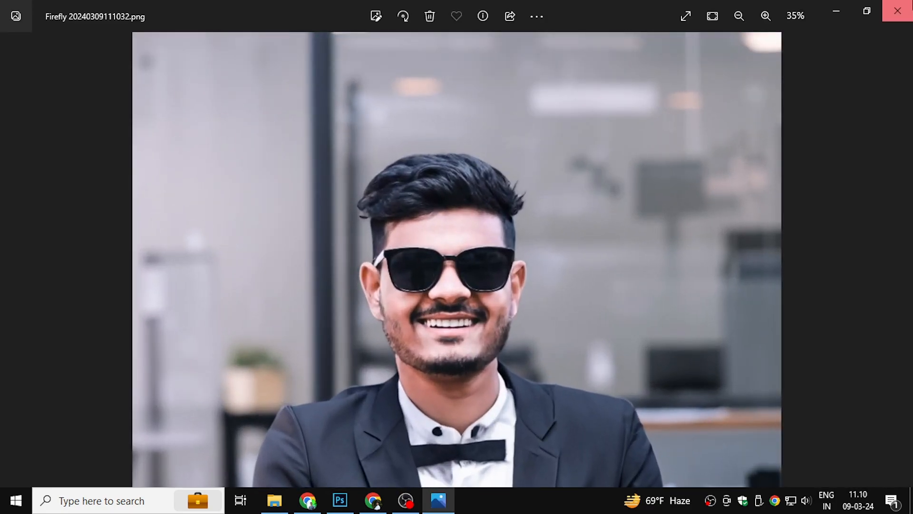
left_click(897, 10)
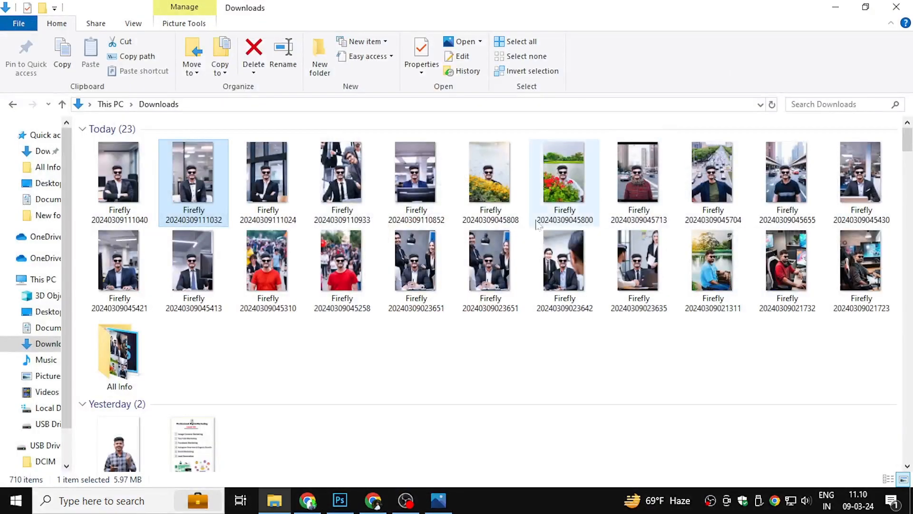
View the earlier images Firefly 20240309021723.jpg, Firefly 20240309021732.jpg and Firefly 20240309023651.png in turn, closing each one.
double_click(863, 257)
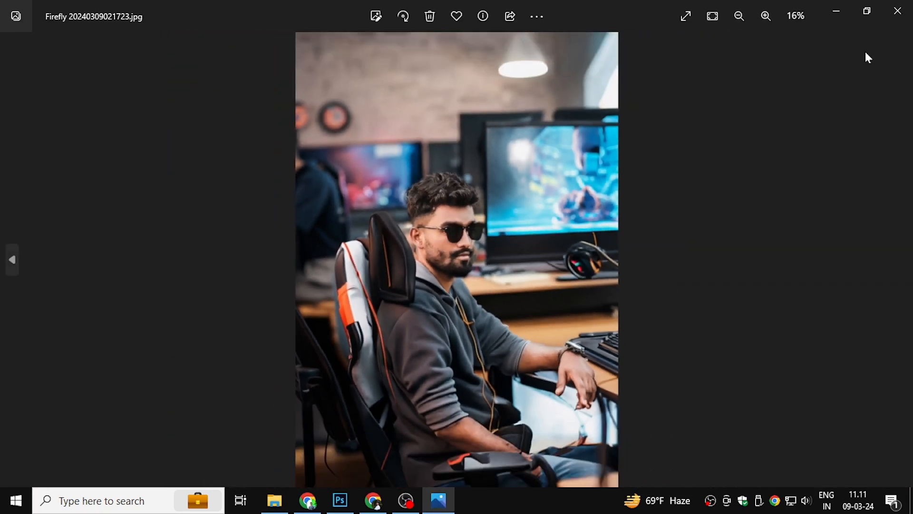
left_click(897, 11)
left_click(792, 262)
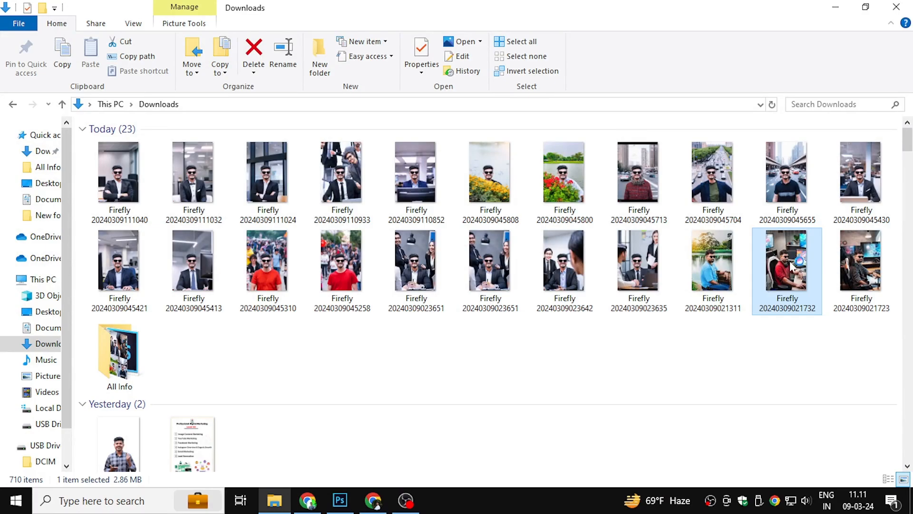
double_click(790, 260)
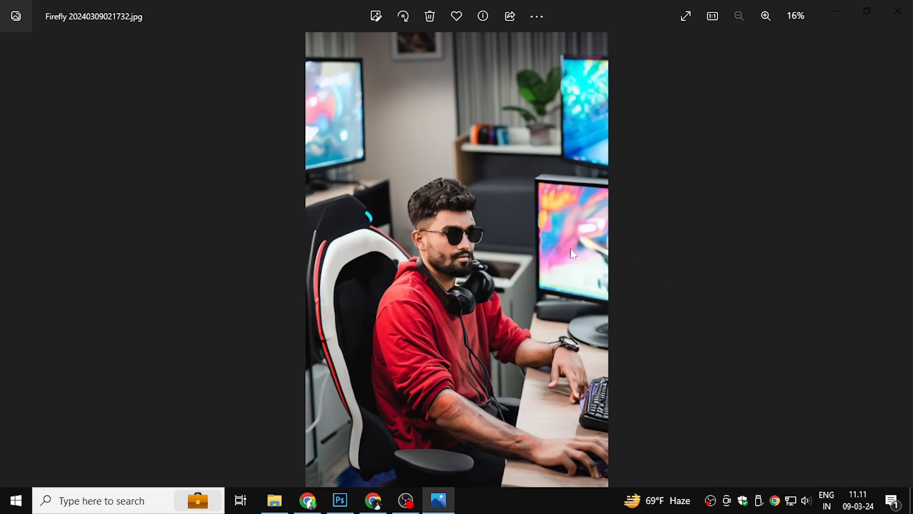
left_click(898, 11)
left_click(477, 284)
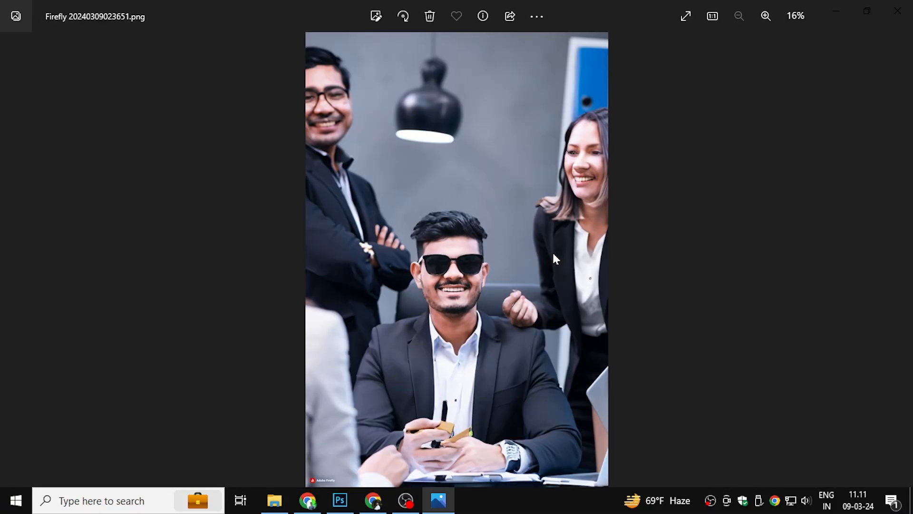
left_click(897, 10)
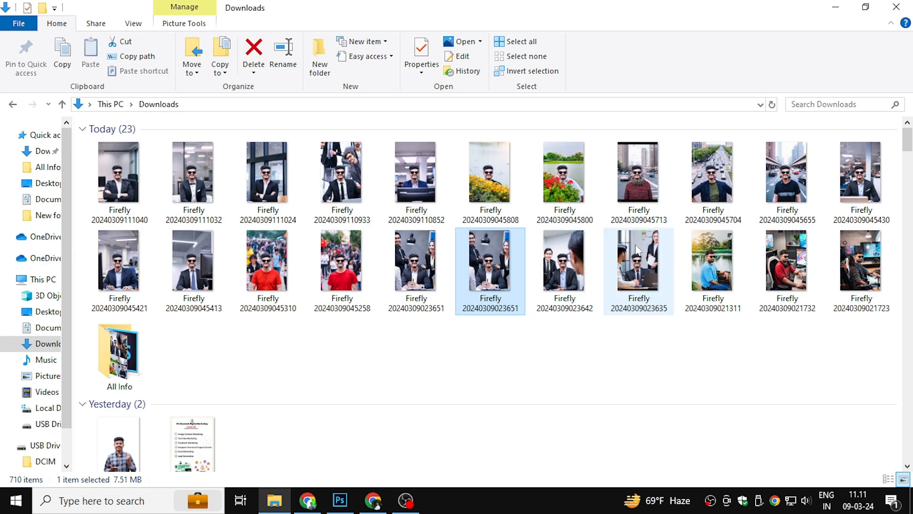
mouse_move(638, 250)
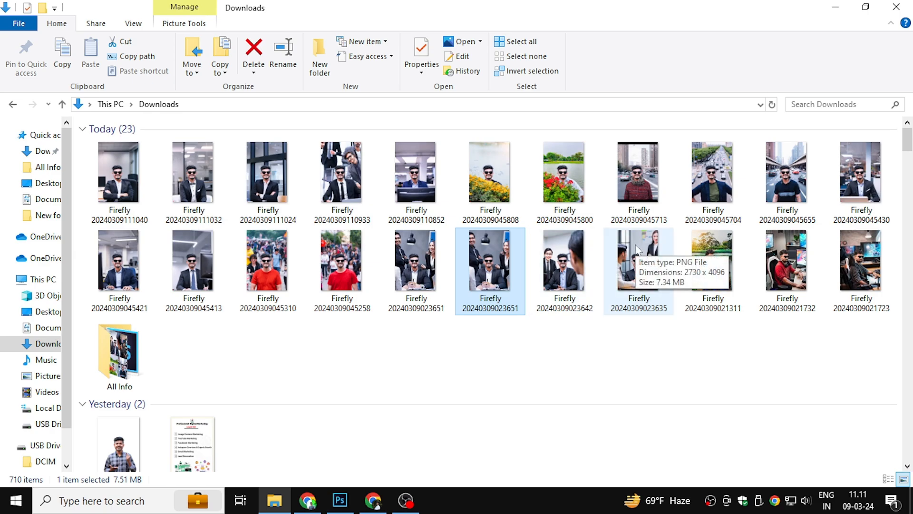